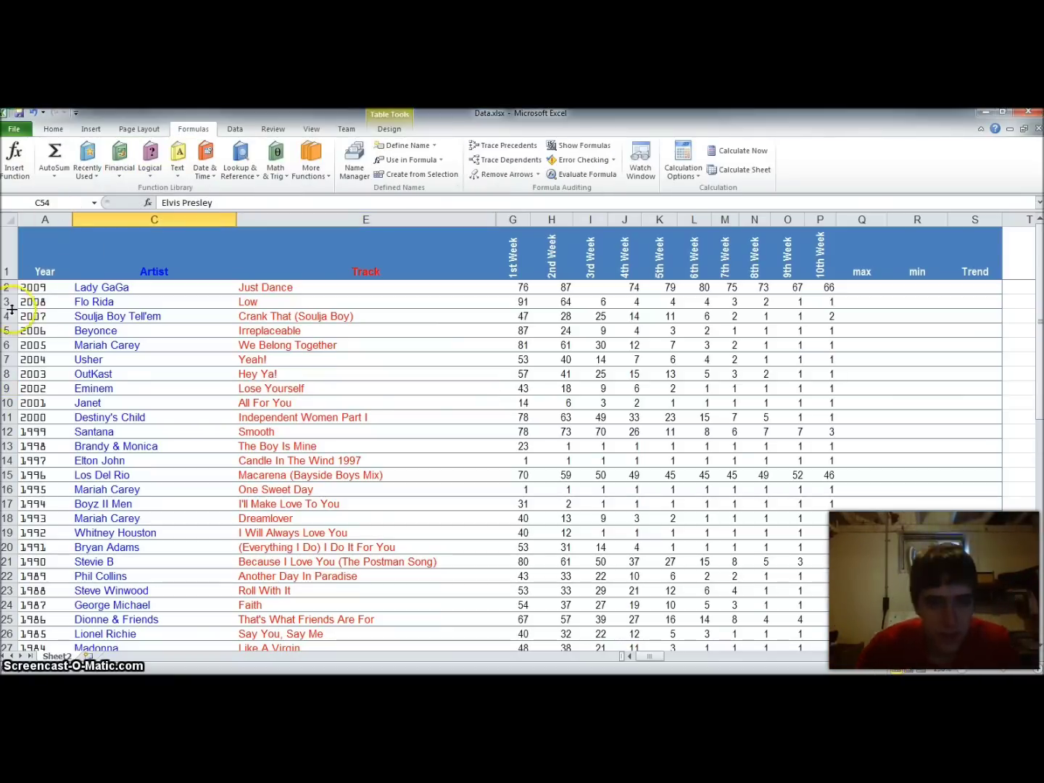
Look over the song table: years 2009–1957, weekly columns G–P, and the max, min and Trend cells.
{"action": "left_click", "coordinate": [9, 474]}
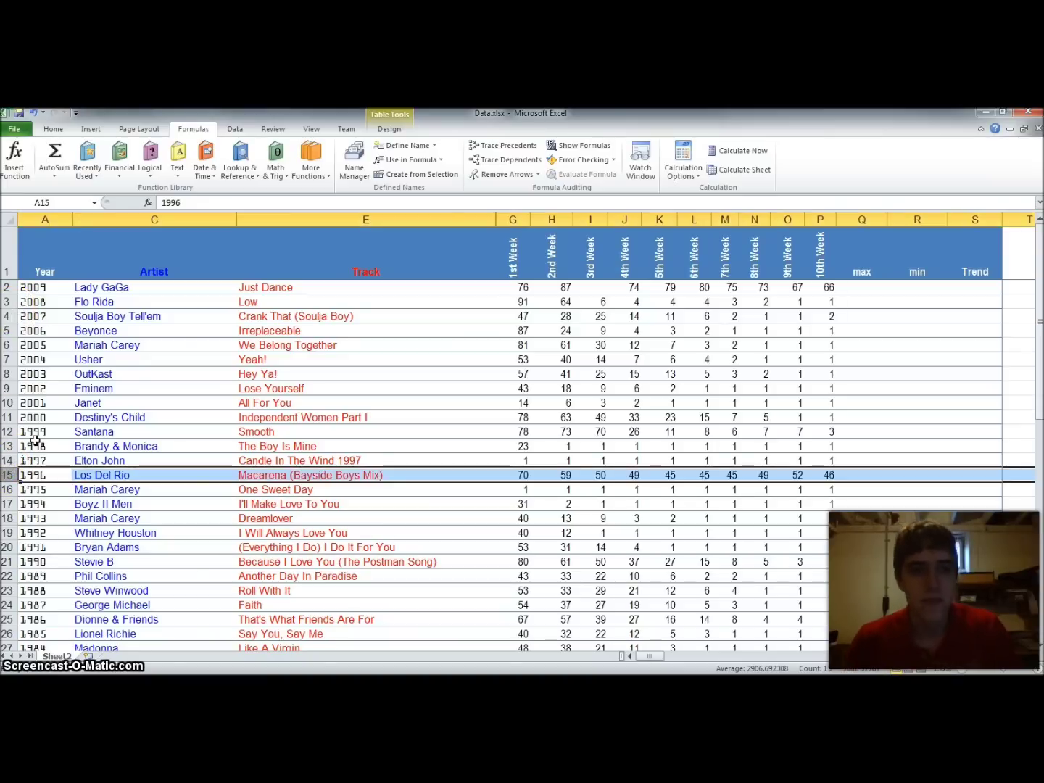
{"action": "left_click", "coordinate": [117, 362]}
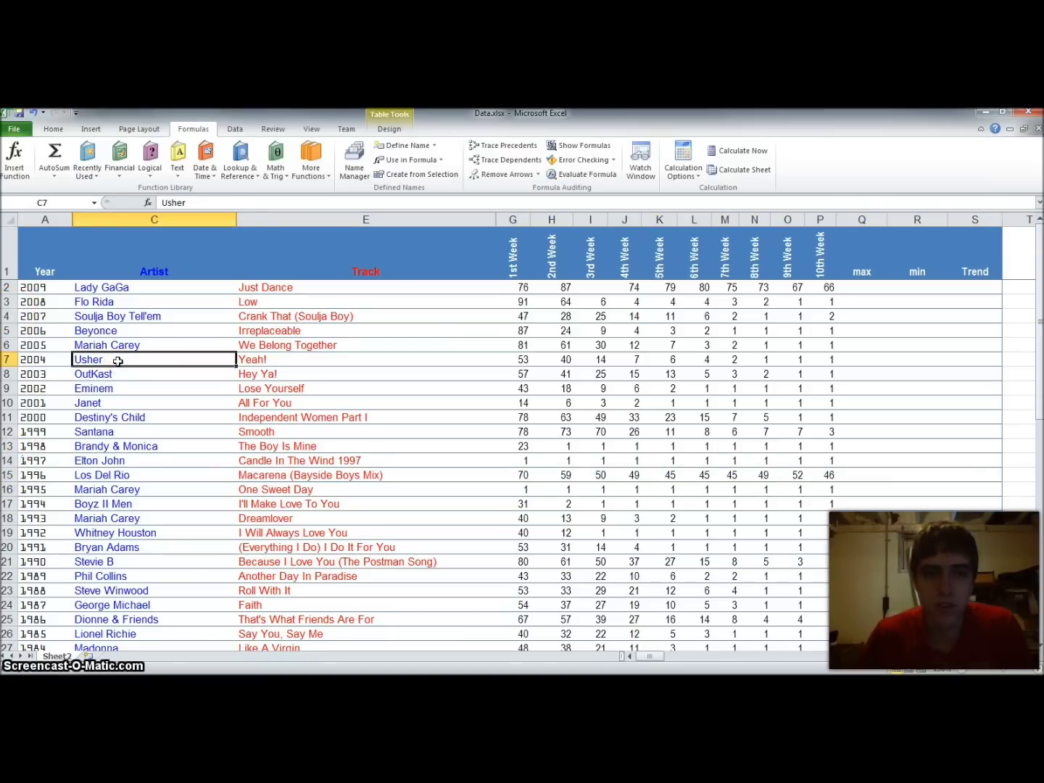
{"action": "left_click", "coordinate": [33, 287]}
{"action": "scroll", "coordinate": [80, 362], "scroll_direction": "down", "scroll_amount": 14}
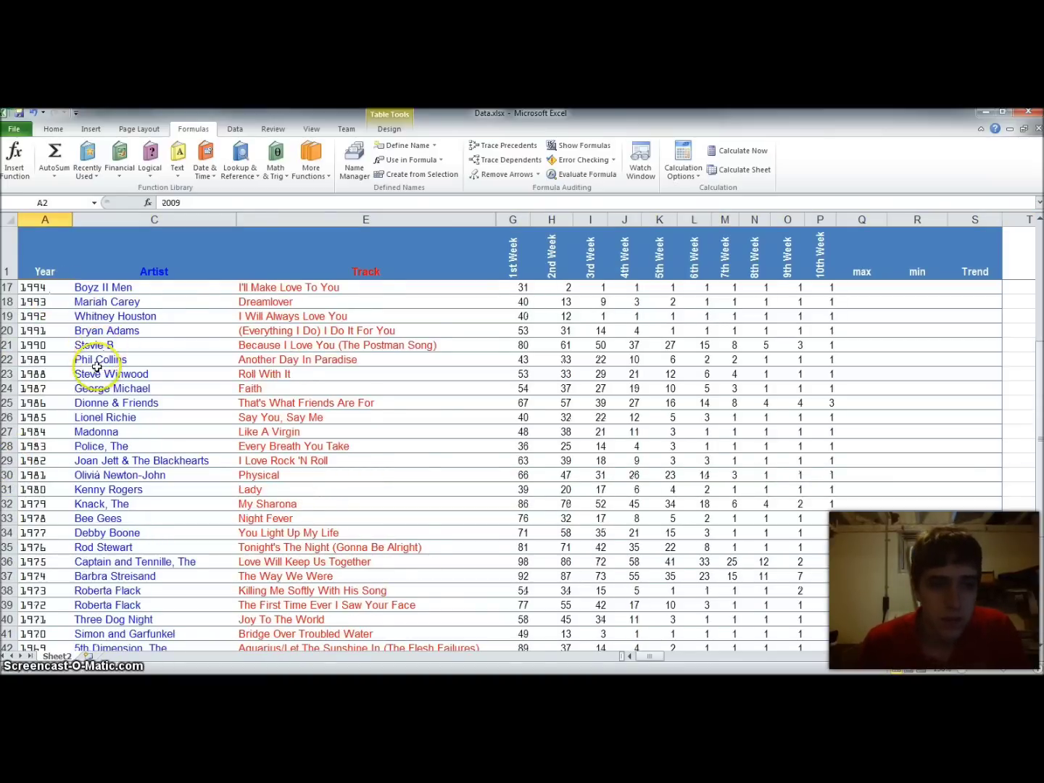
{"action": "left_click", "coordinate": [32, 432]}
{"action": "scroll", "coordinate": [175, 414], "scroll_direction": "up", "scroll_amount": 14}
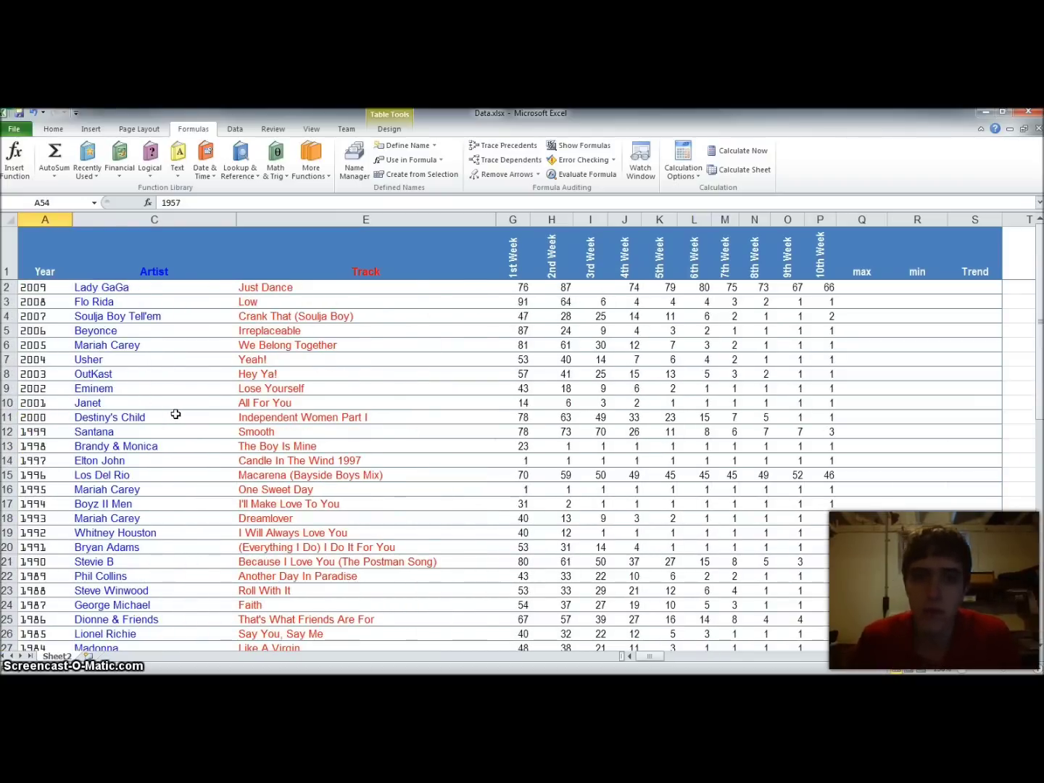
{"action": "left_click_drag", "start_coordinate": [512, 219], "coordinate": [820, 221]}
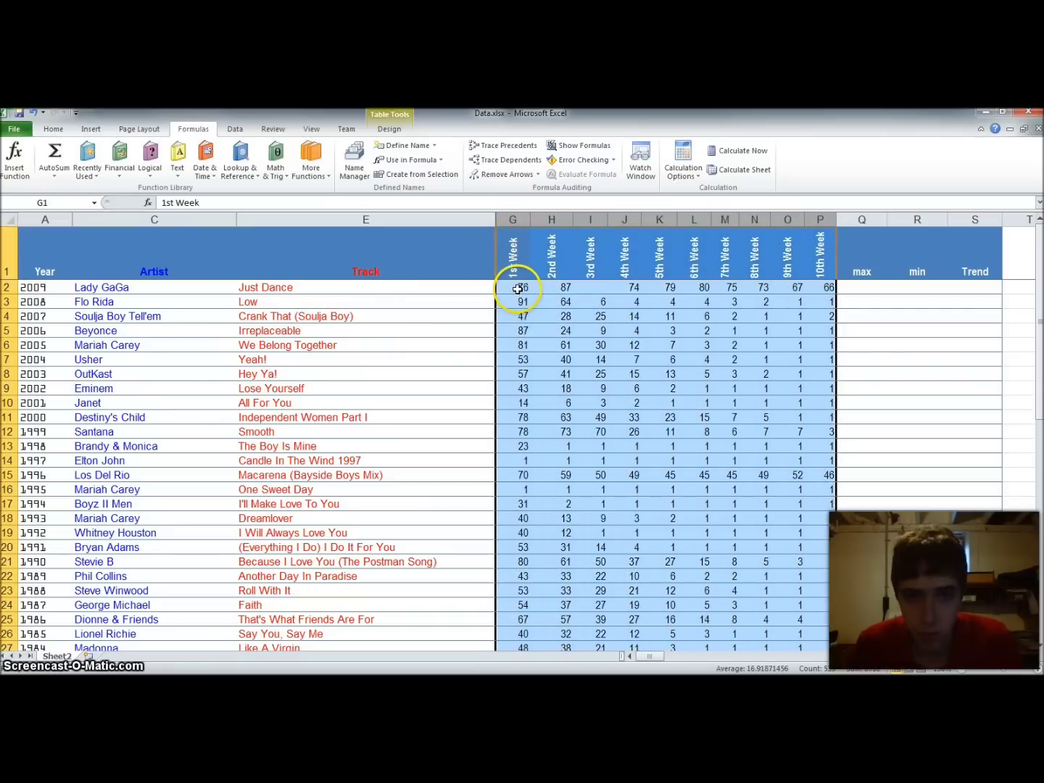
{"action": "left_click", "coordinate": [517, 288]}
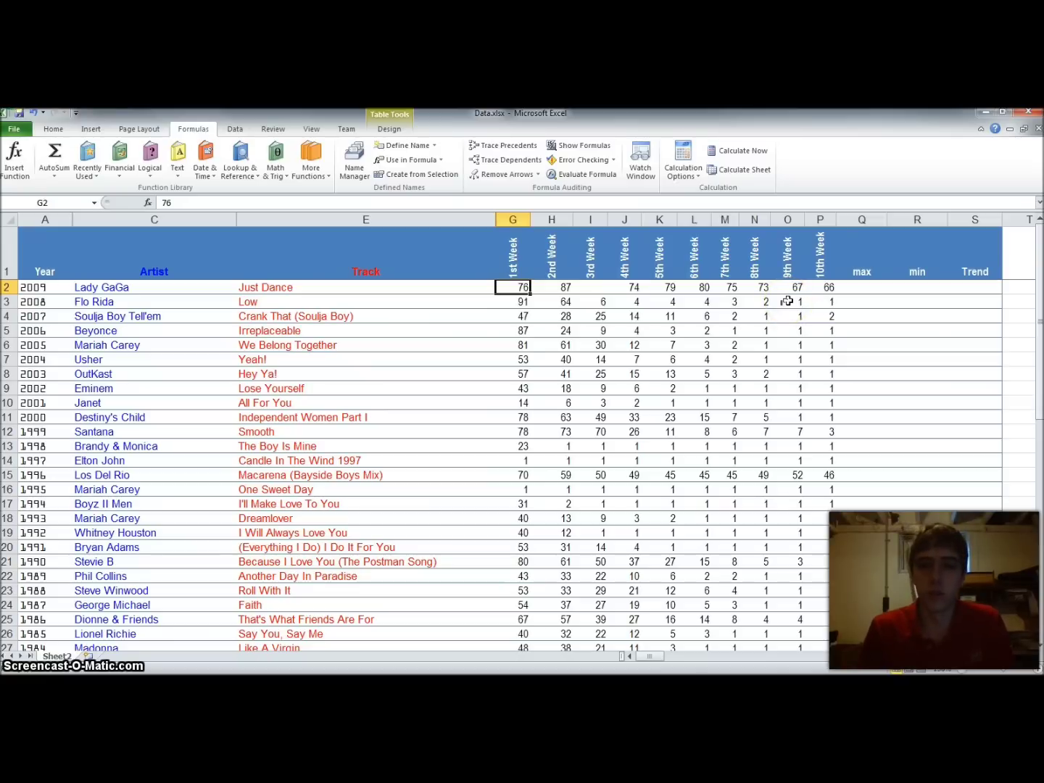
{"action": "left_click", "coordinate": [845, 287]}
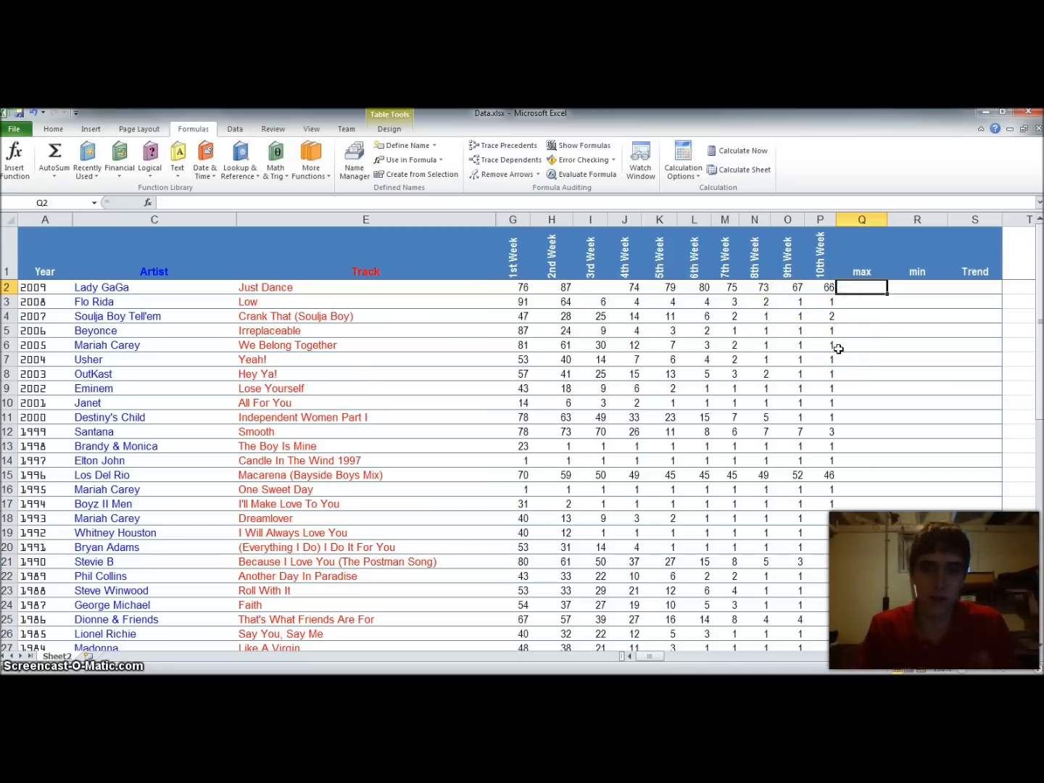
{"action": "left_click", "coordinate": [899, 287]}
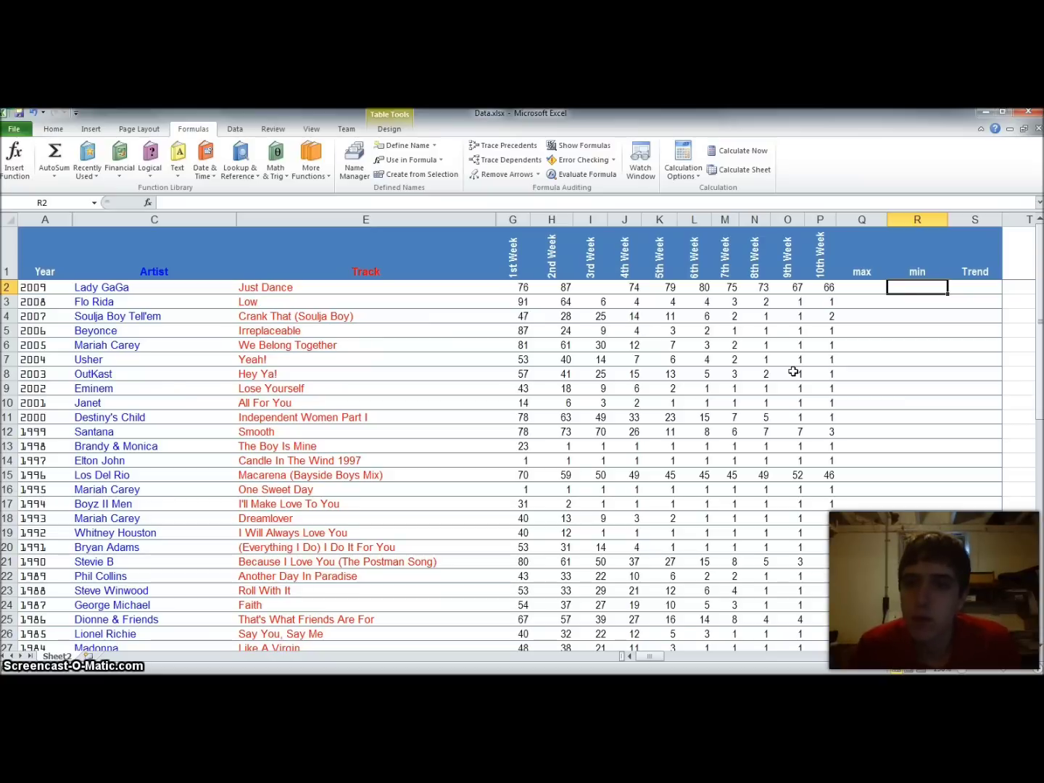
{"action": "left_click", "coordinate": [977, 286]}
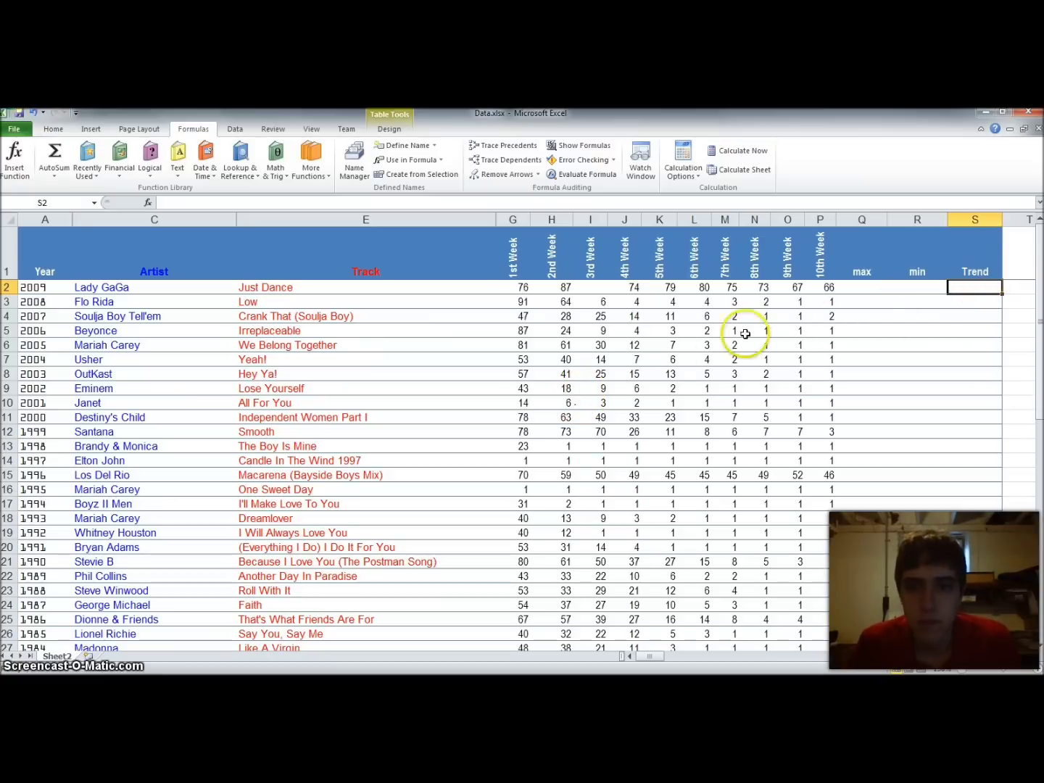
Enter =MAX(G2:P2) in Q2 so the max column fills down, e.g. 87 for Just Dance.
{"action": "left_click", "coordinate": [845, 288]}
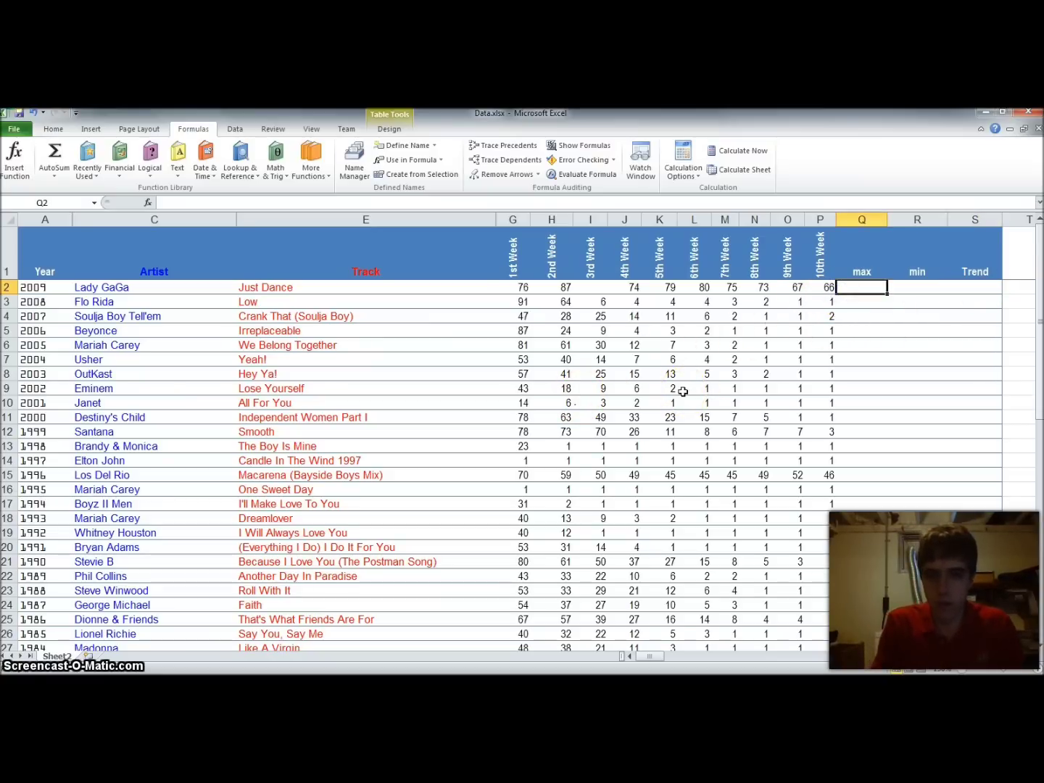
{"action": "type", "text": "=max"}
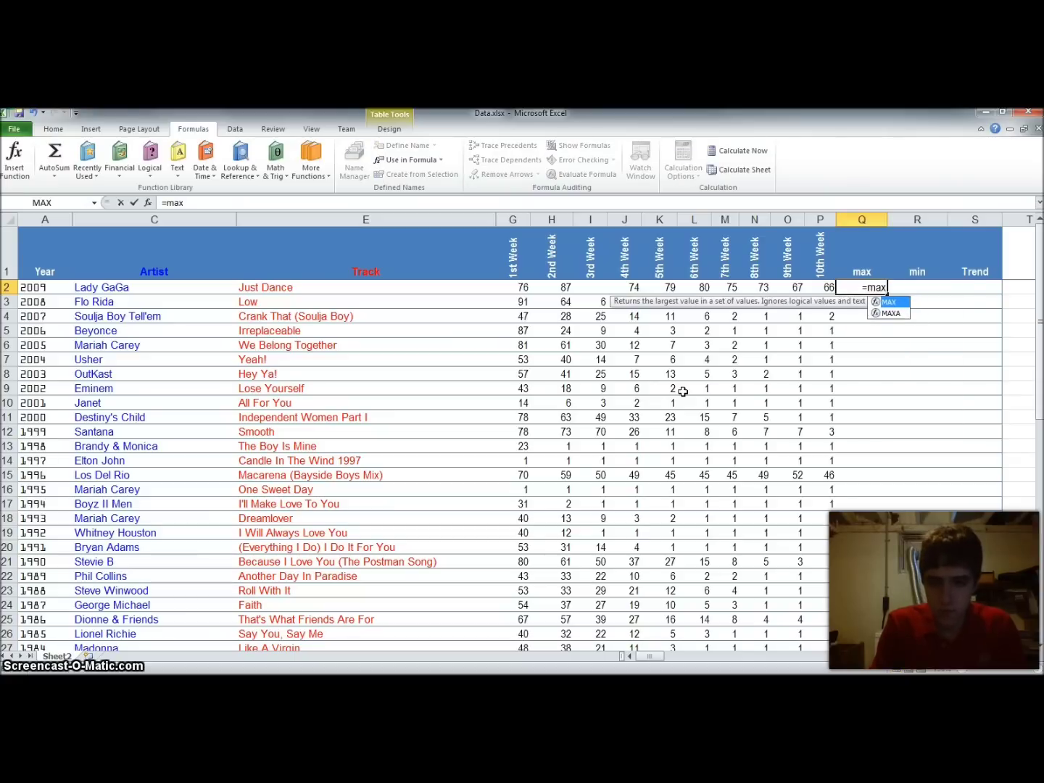
{"action": "type", "text": "("}
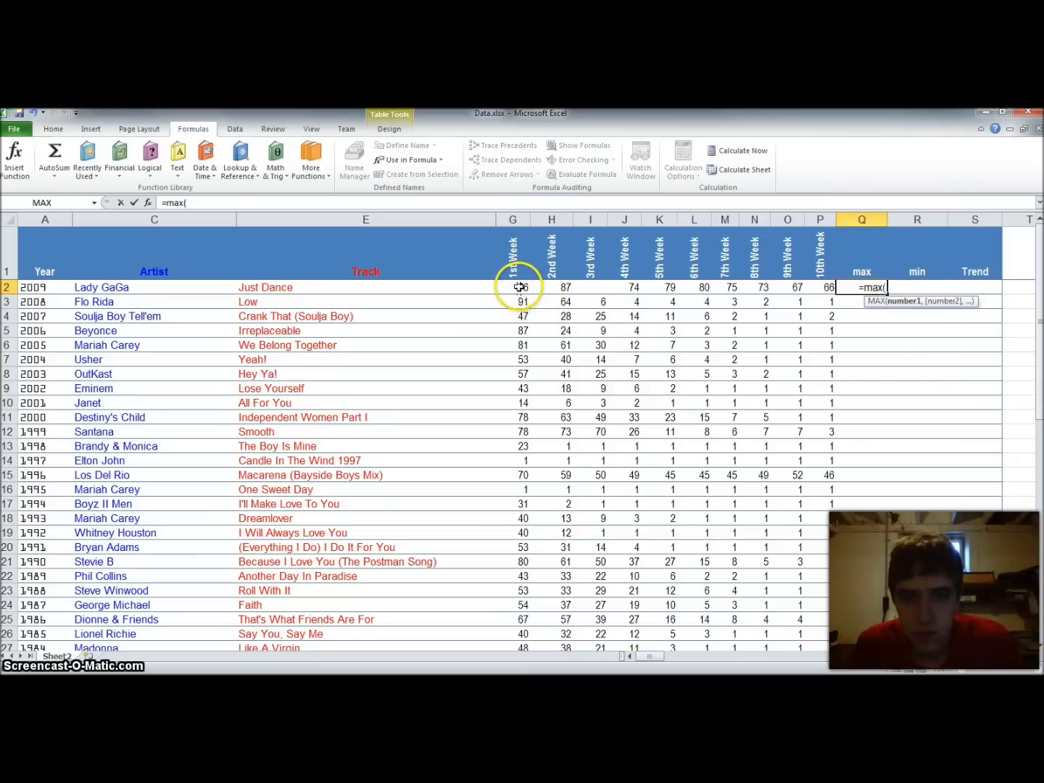
{"action": "left_click_drag", "start_coordinate": [519, 287], "coordinate": [807, 290]}
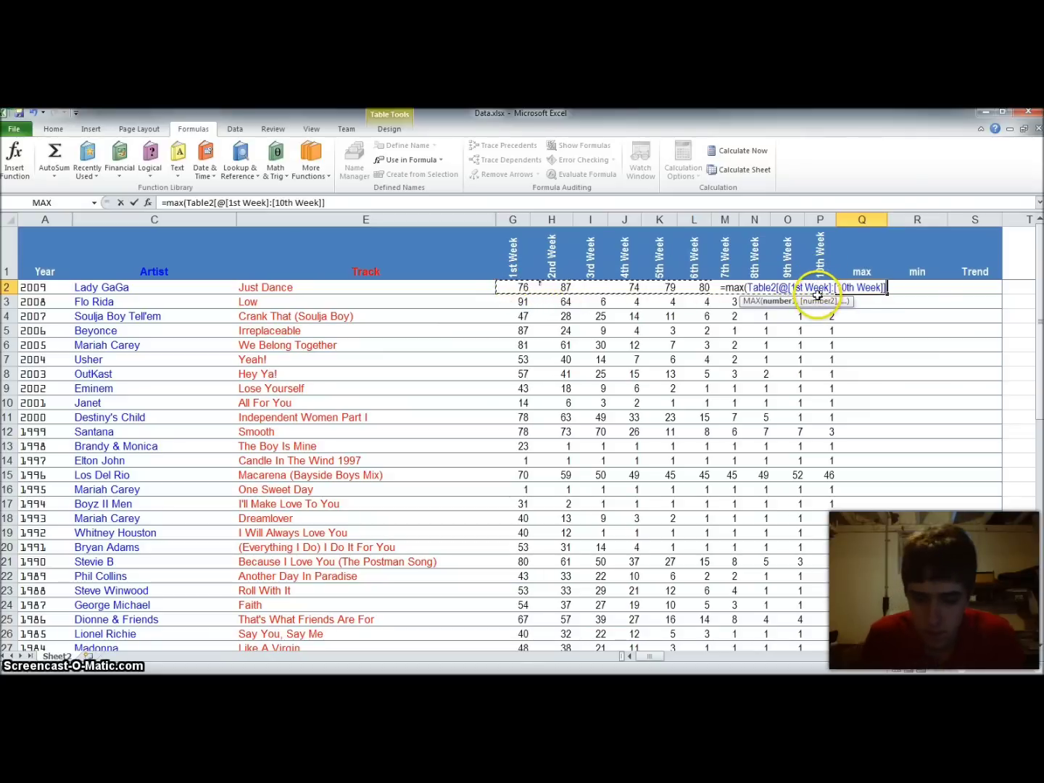
{"action": "type", "text": ")"}
{"action": "key", "text": "Return"}
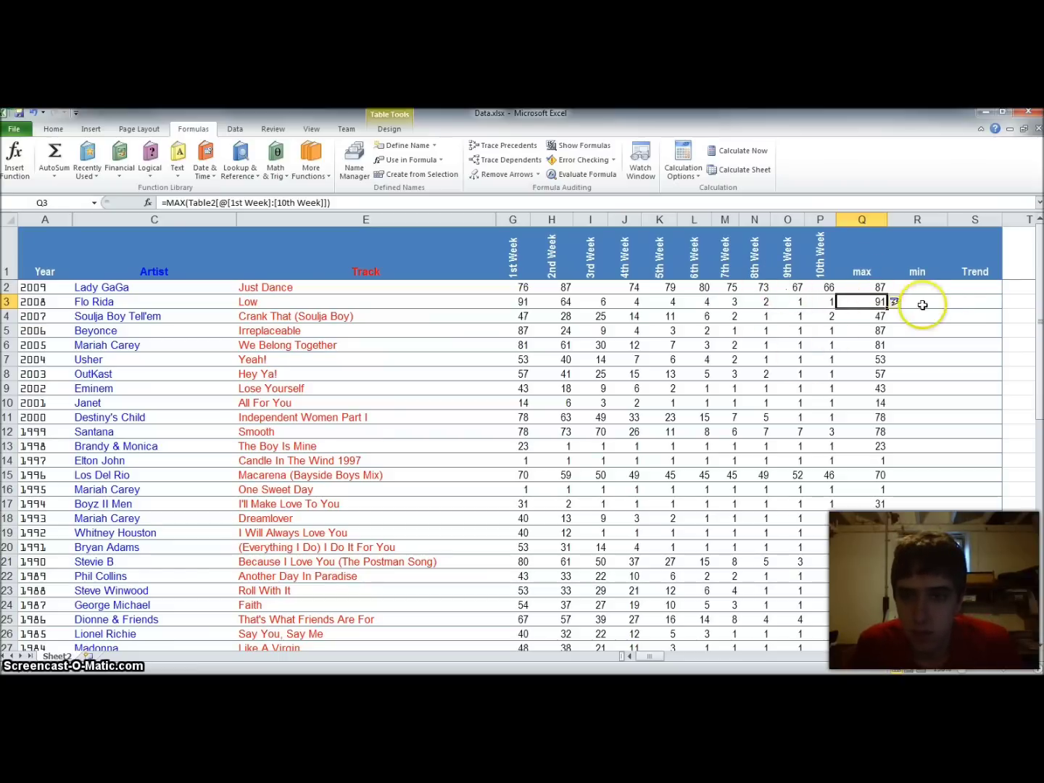
{"action": "scroll", "coordinate": [899, 304], "scroll_direction": "down", "scroll_amount": 7}
{"action": "scroll", "coordinate": [873, 335], "scroll_direction": "down", "scroll_amount": 4}
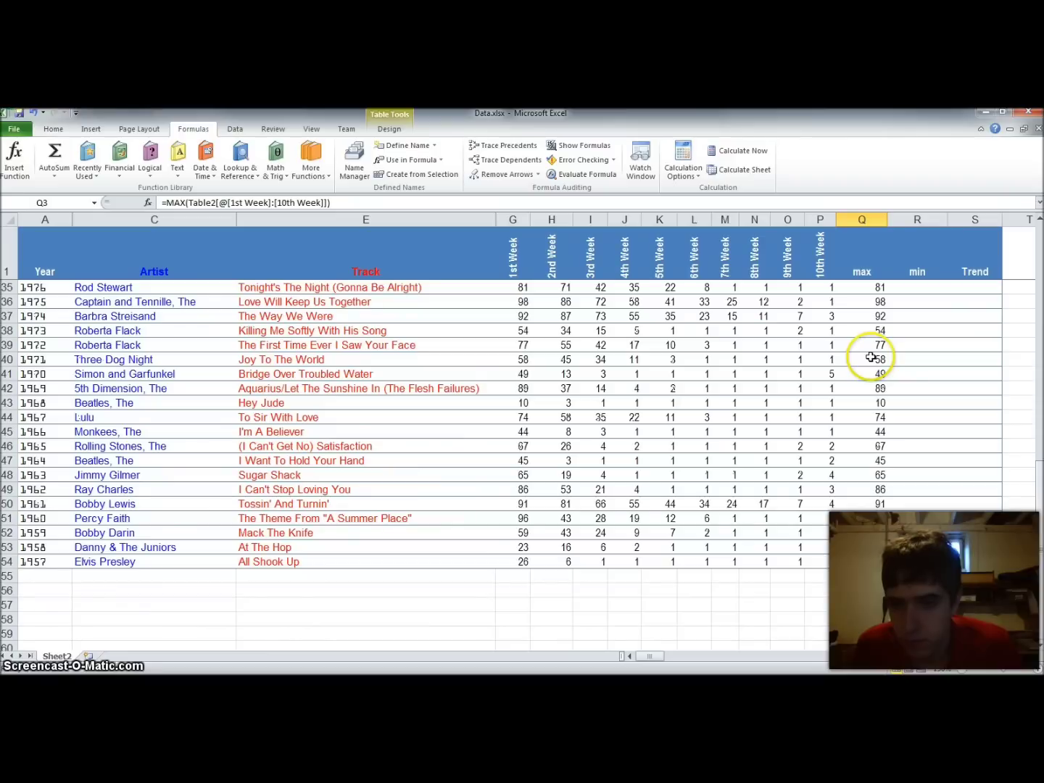
{"action": "scroll", "coordinate": [870, 348], "scroll_direction": "up", "scroll_amount": 10}
{"action": "scroll", "coordinate": [870, 353], "scroll_direction": "up", "scroll_amount": 1}
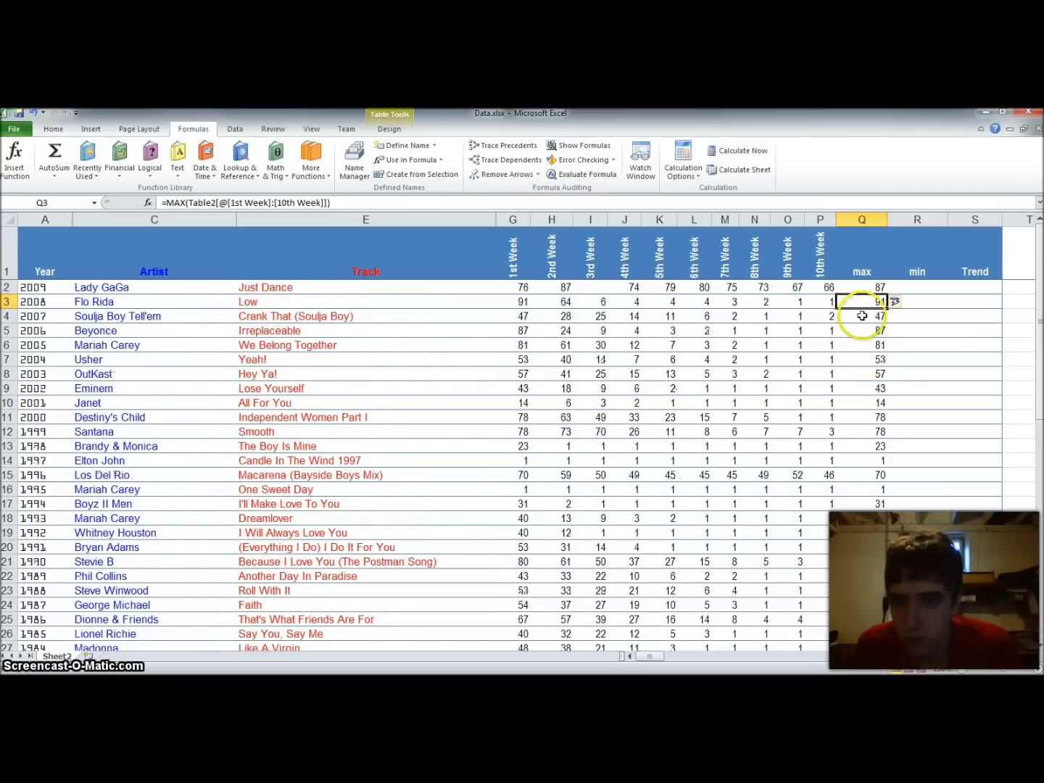
{"action": "scroll", "coordinate": [862, 334], "scroll_direction": "down", "scroll_amount": 9}
{"action": "scroll", "coordinate": [858, 316], "scroll_direction": "down", "scroll_amount": 3}
{"action": "scroll", "coordinate": [862, 312], "scroll_direction": "up", "scroll_amount": 12}
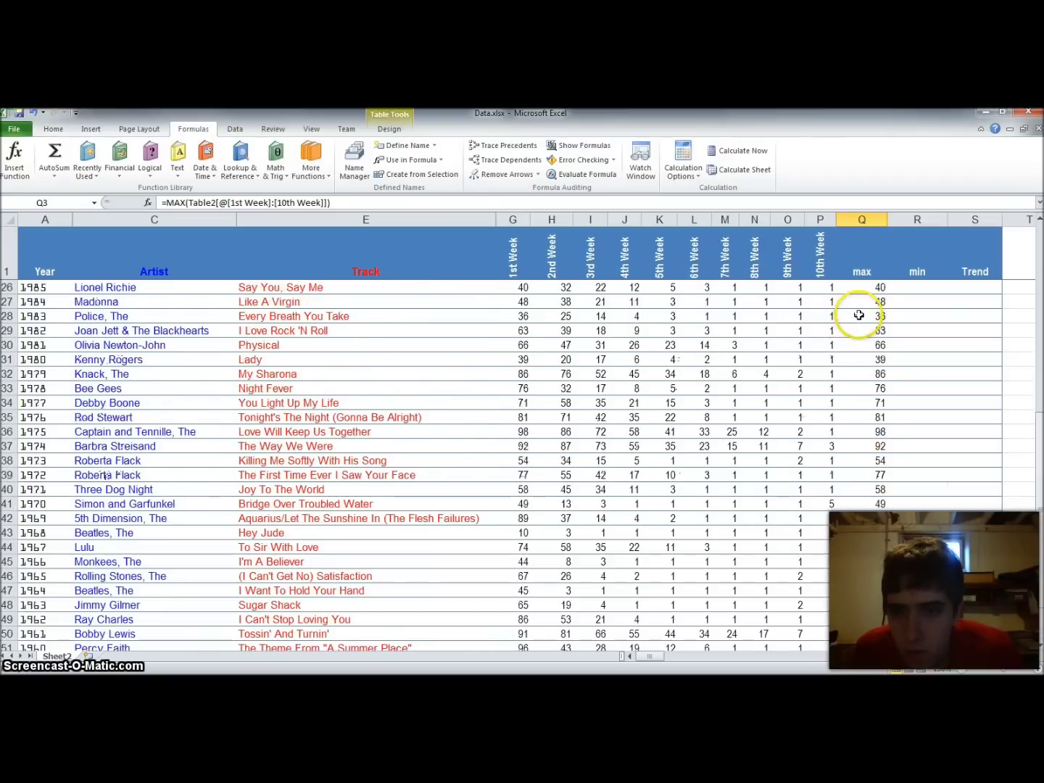
Enter =MIN(G2:P2) in R2 so every row's min fills in, e.g. 66 for Just Dance.
{"action": "left_click", "coordinate": [917, 289]}
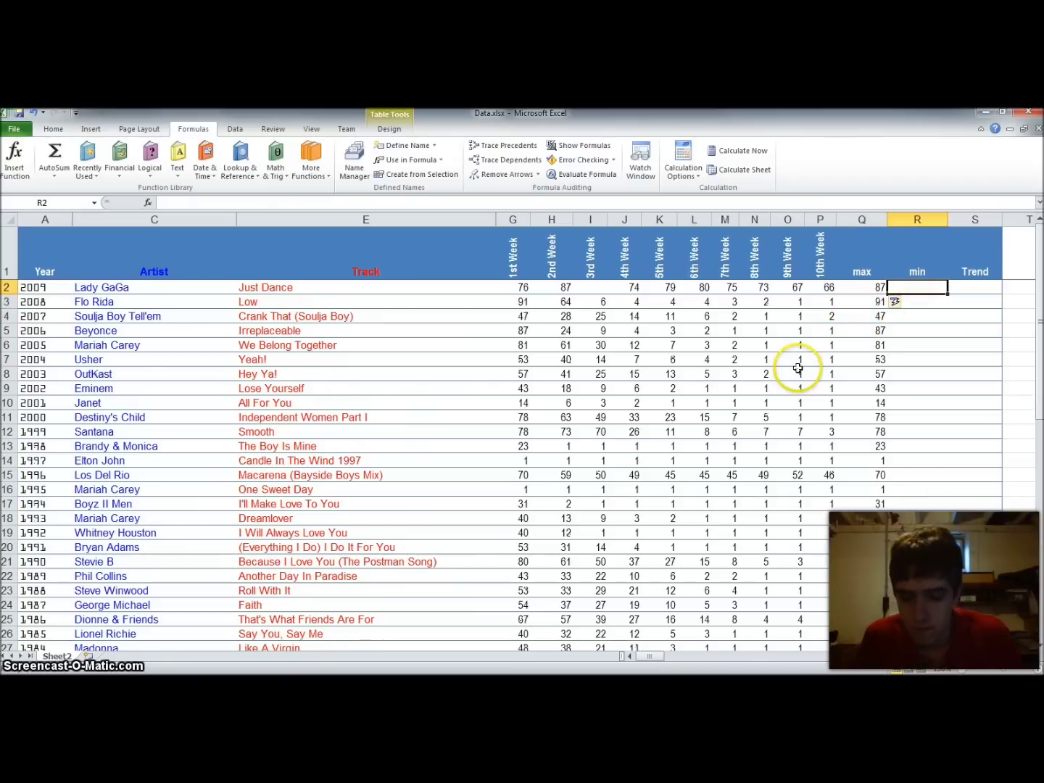
{"action": "type", "text": "=min("}
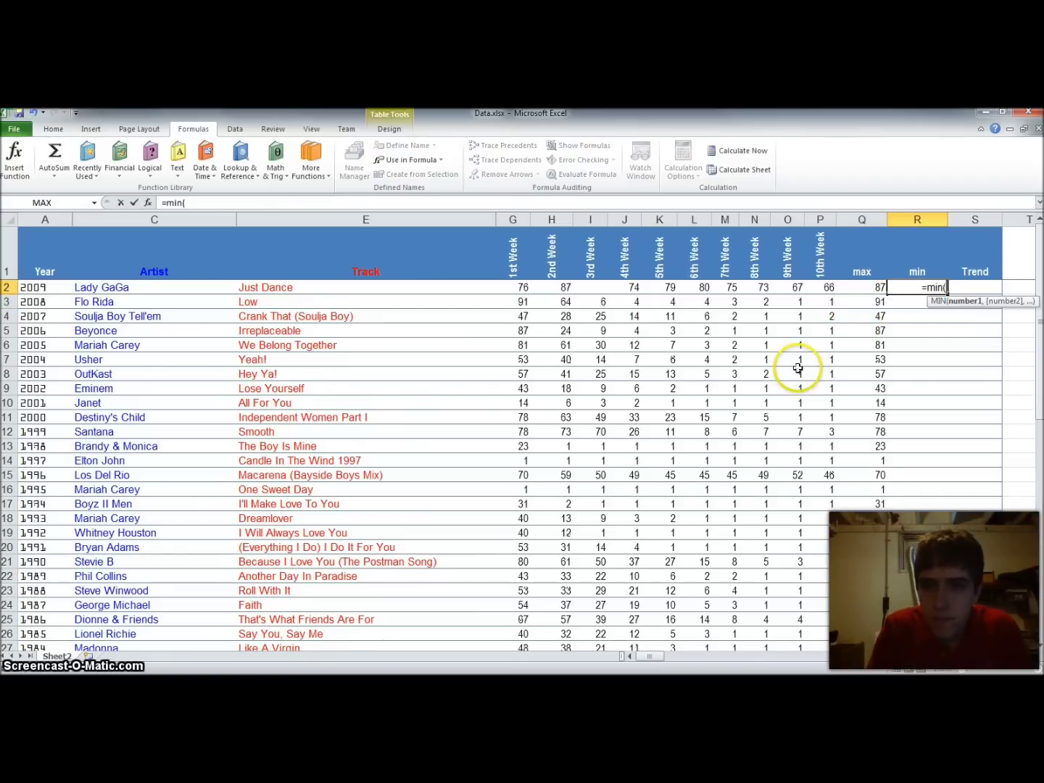
{"action": "left_click_drag", "start_coordinate": [521, 287], "coordinate": [816, 288]}
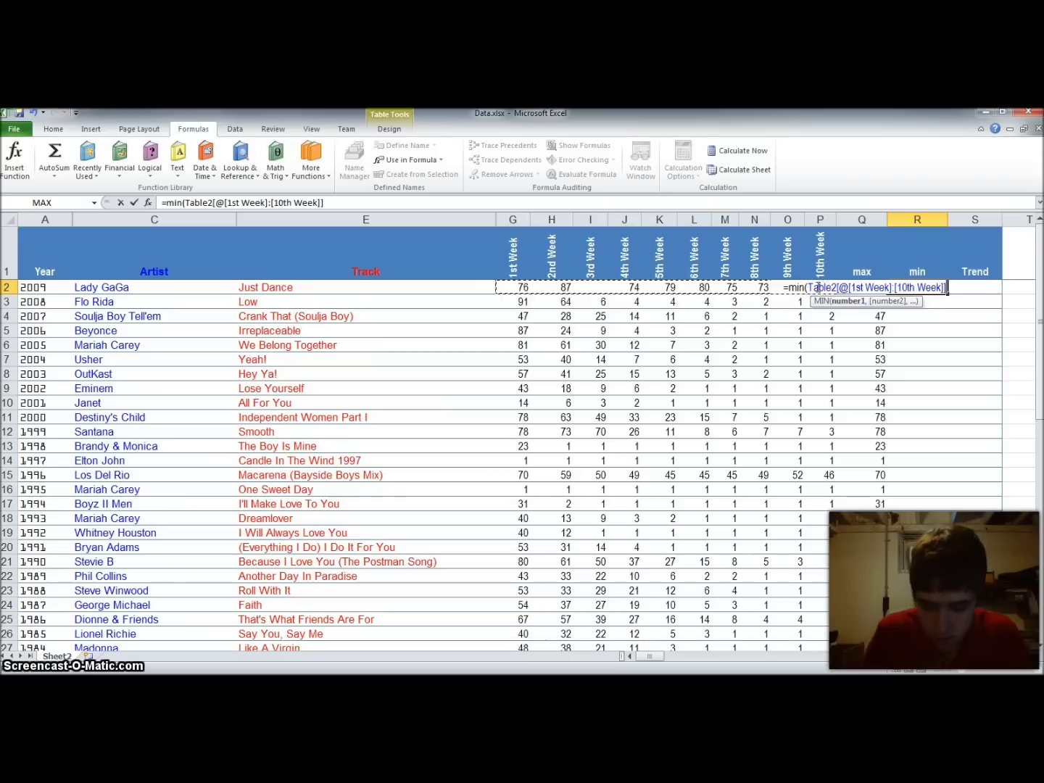
{"action": "key", "text": "Return"}
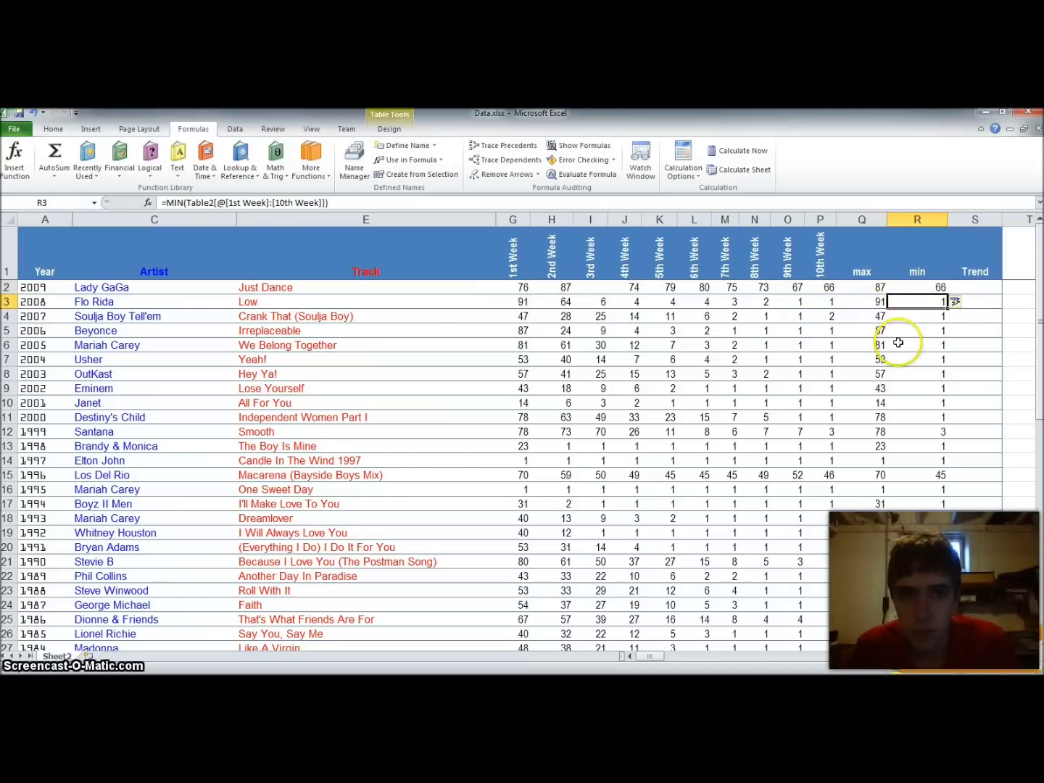
{"action": "scroll", "coordinate": [733, 167], "scroll_direction": "up", "scroll_amount": 3}
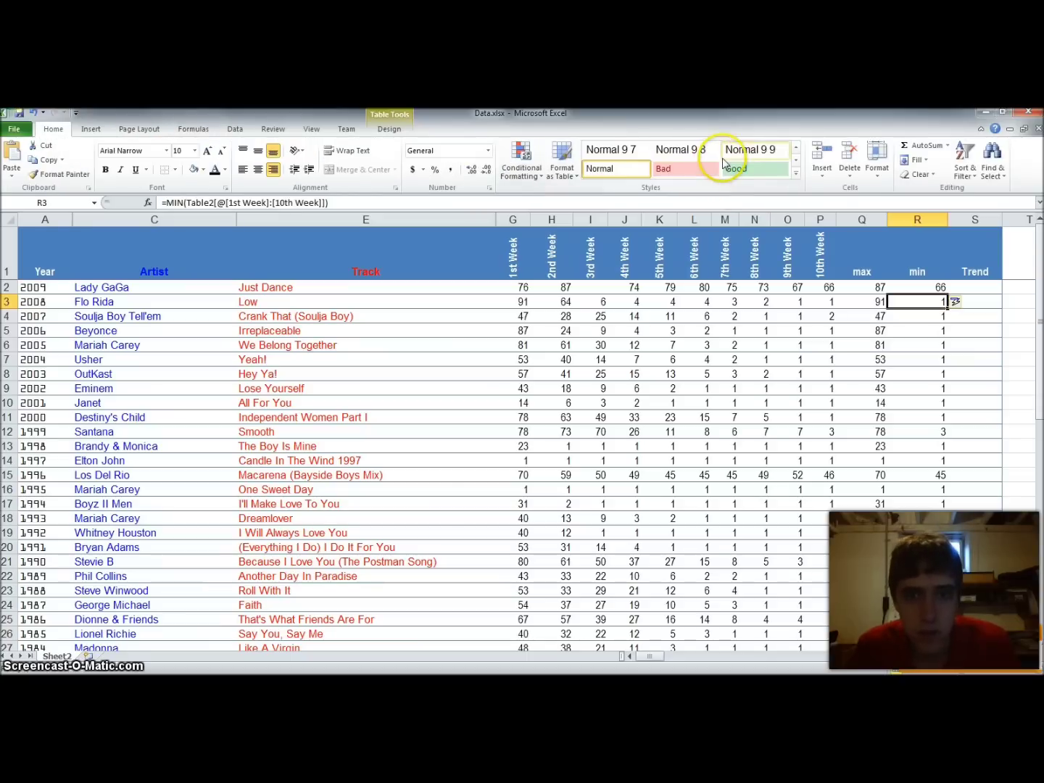
Apply blue Gradient Fill data bars to the whole max column Q.
{"action": "left_click", "coordinate": [518, 172]}
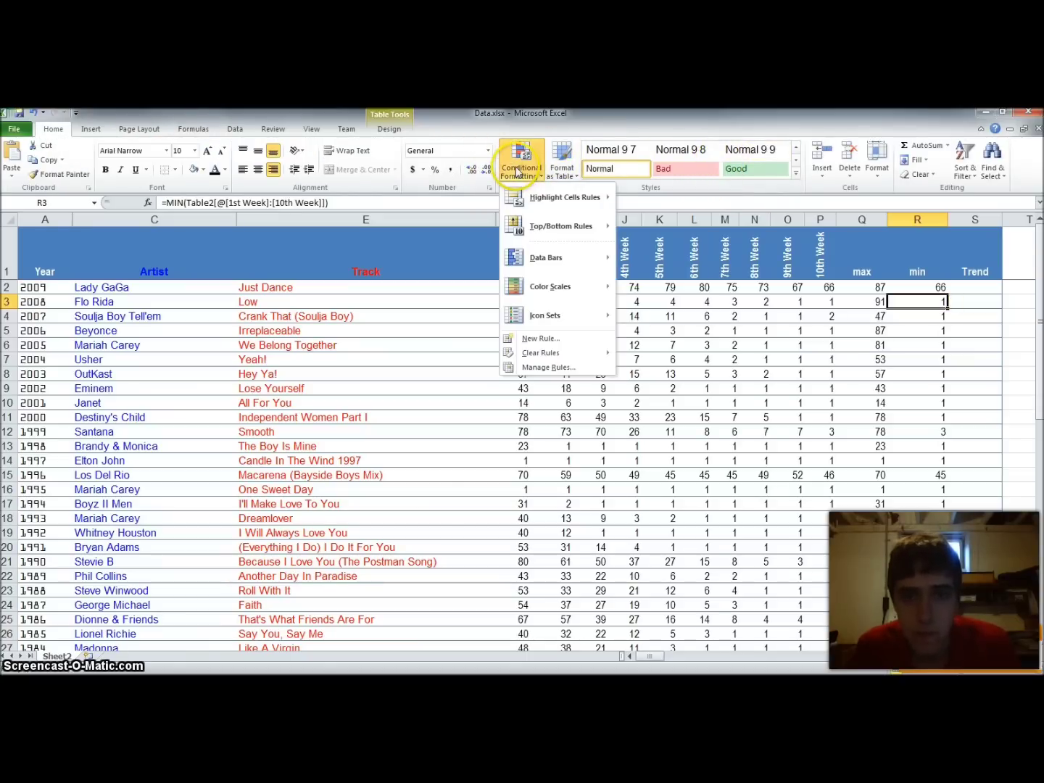
{"action": "left_click", "coordinate": [858, 257]}
{"action": "left_click", "coordinate": [865, 217]}
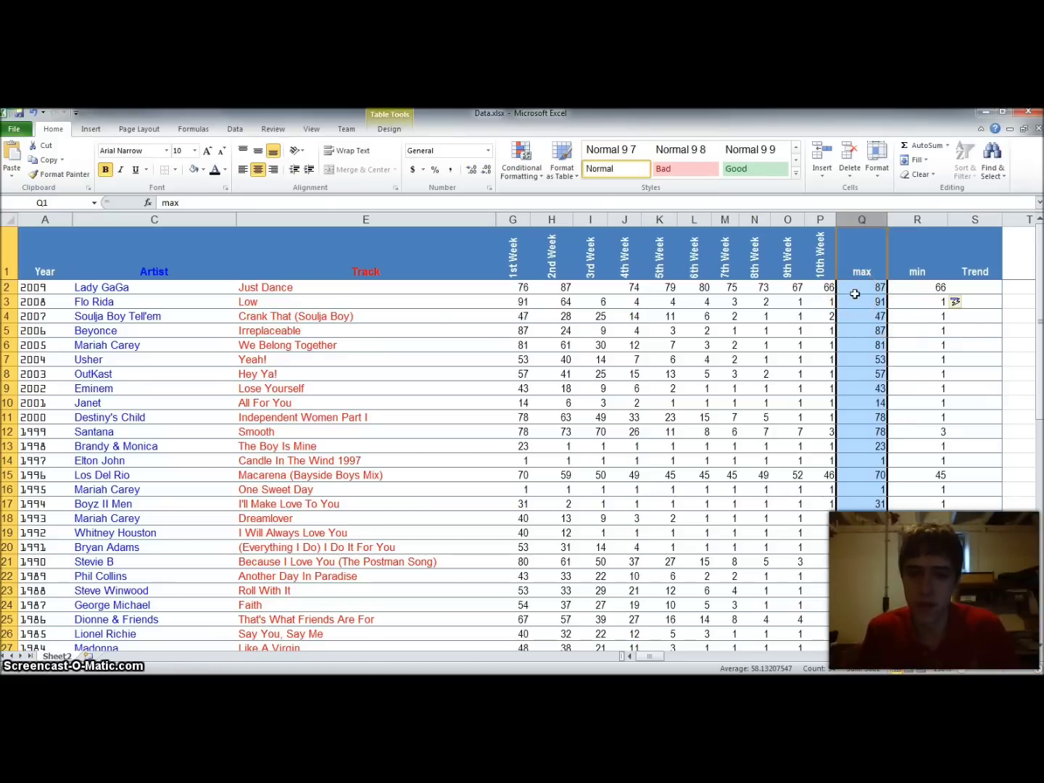
{"action": "left_click", "coordinate": [520, 163]}
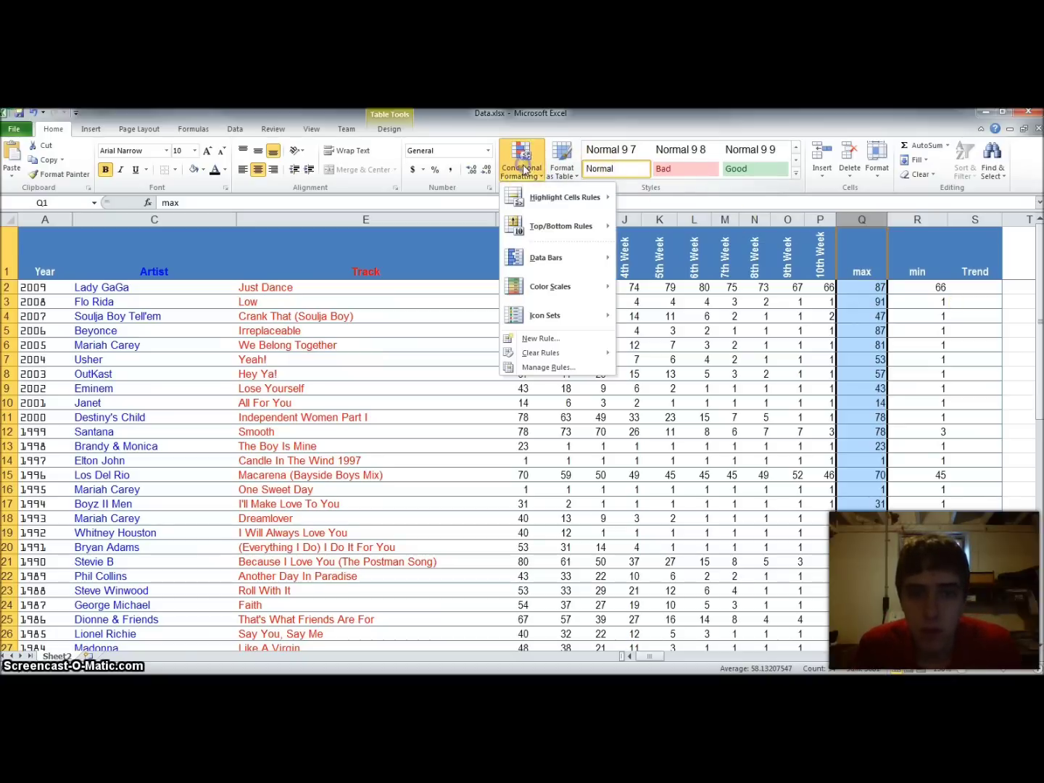
{"action": "mouse_move", "coordinate": [541, 258]}
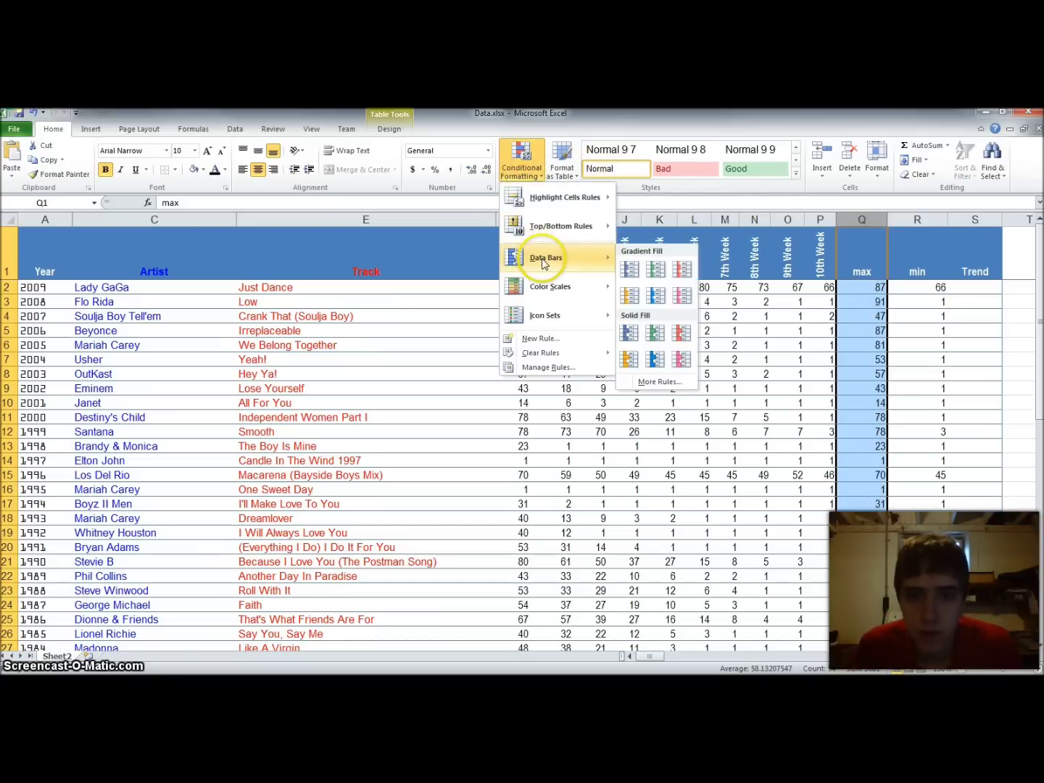
{"action": "left_click", "coordinate": [628, 270]}
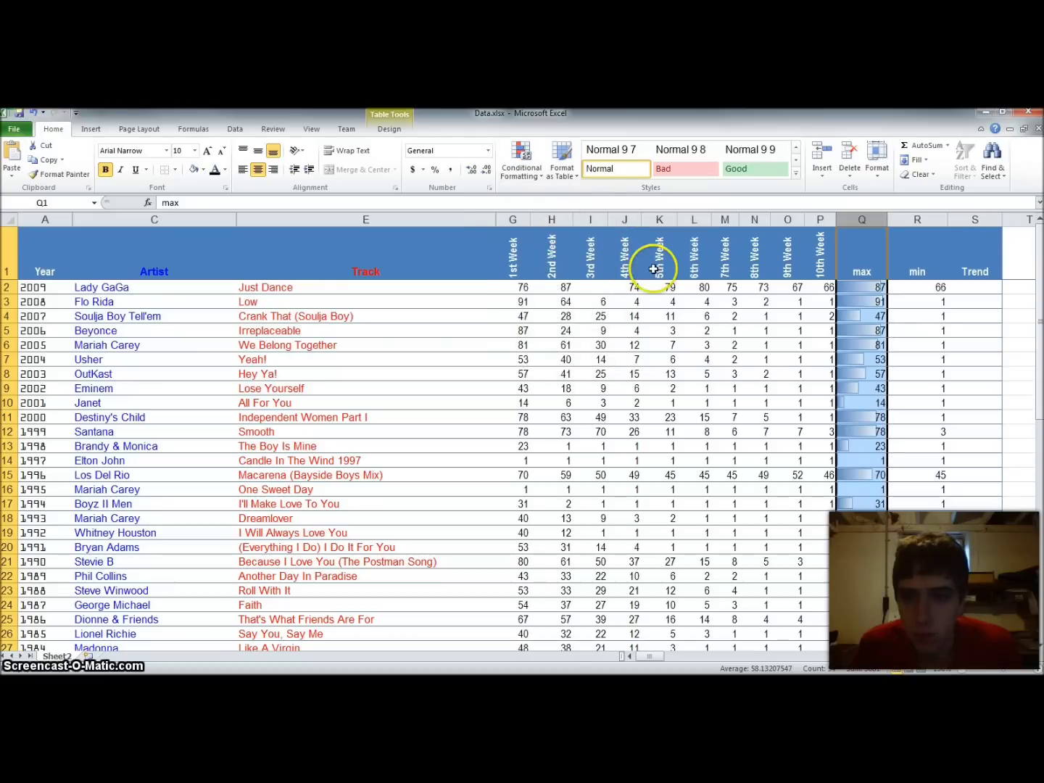
{"action": "left_click", "coordinate": [893, 303]}
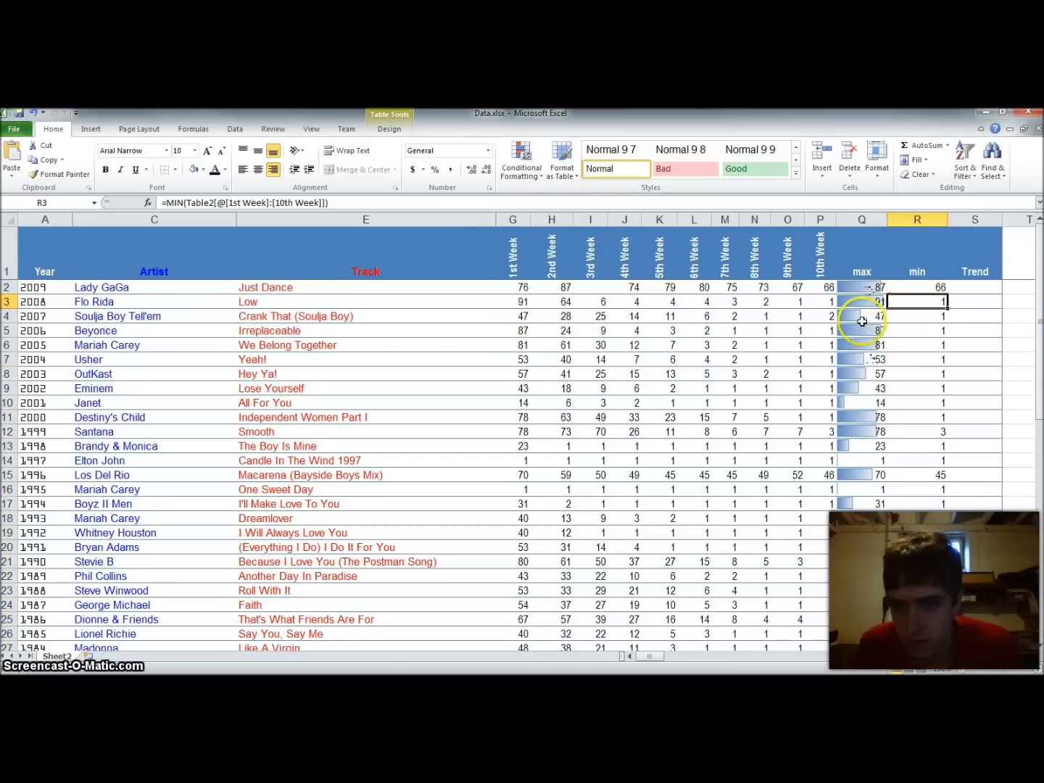
{"action": "scroll", "coordinate": [867, 338], "scroll_direction": "down", "scroll_amount": 12}
{"action": "scroll", "coordinate": [866, 360], "scroll_direction": "up", "scroll_amount": 12}
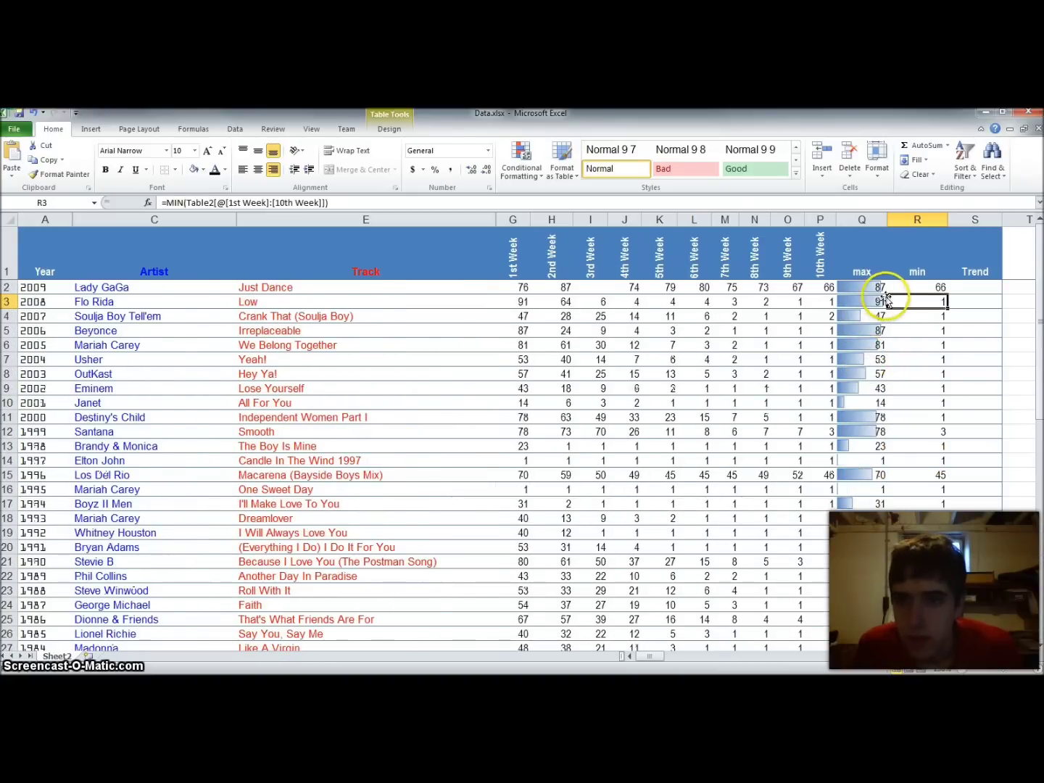
Apply blue Gradient Fill data bars to the whole min column R.
{"action": "left_click", "coordinate": [915, 219]}
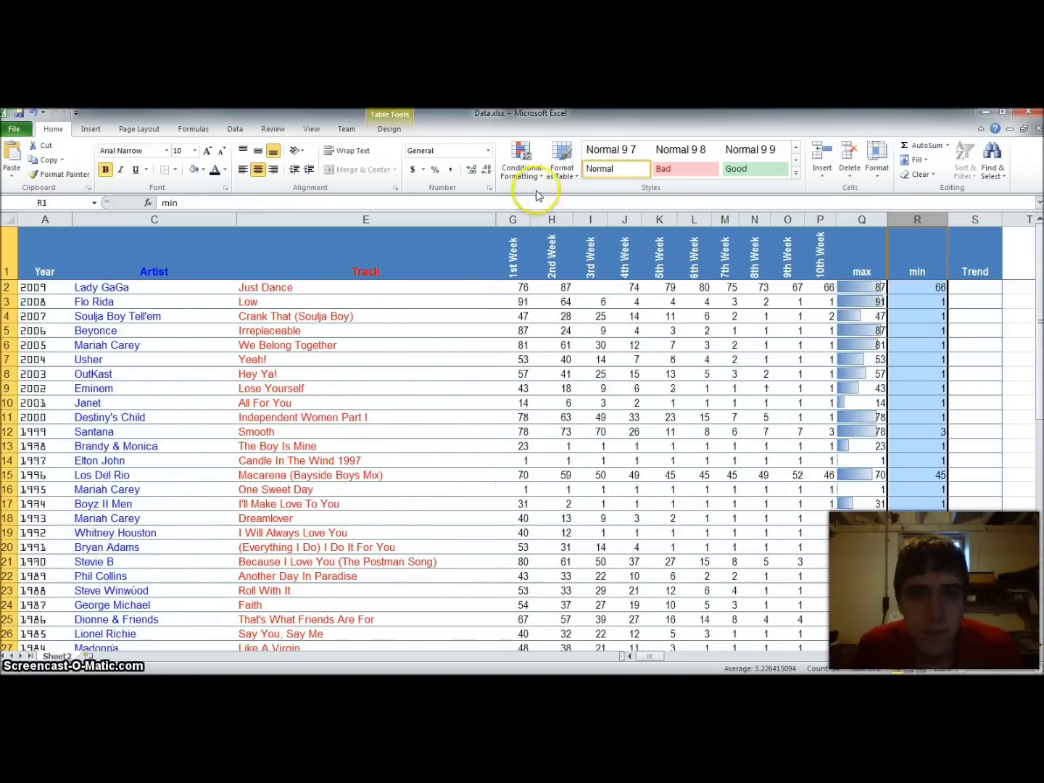
{"action": "left_click", "coordinate": [521, 166]}
{"action": "mouse_move", "coordinate": [540, 263]}
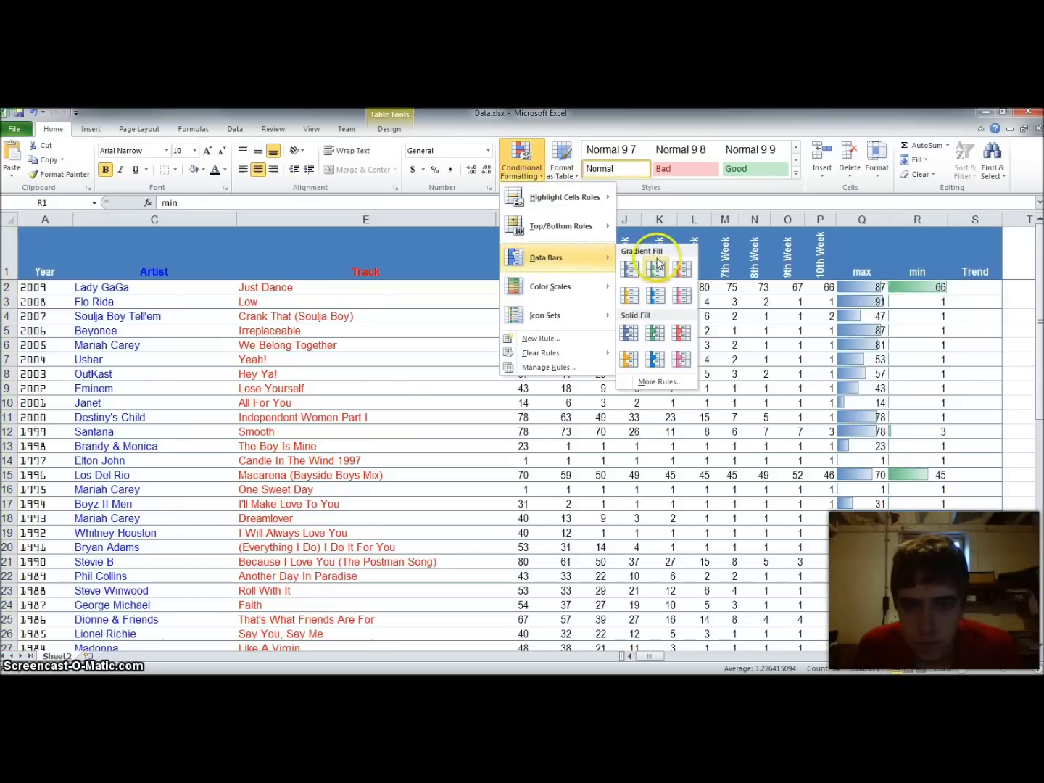
{"action": "left_click", "coordinate": [630, 270]}
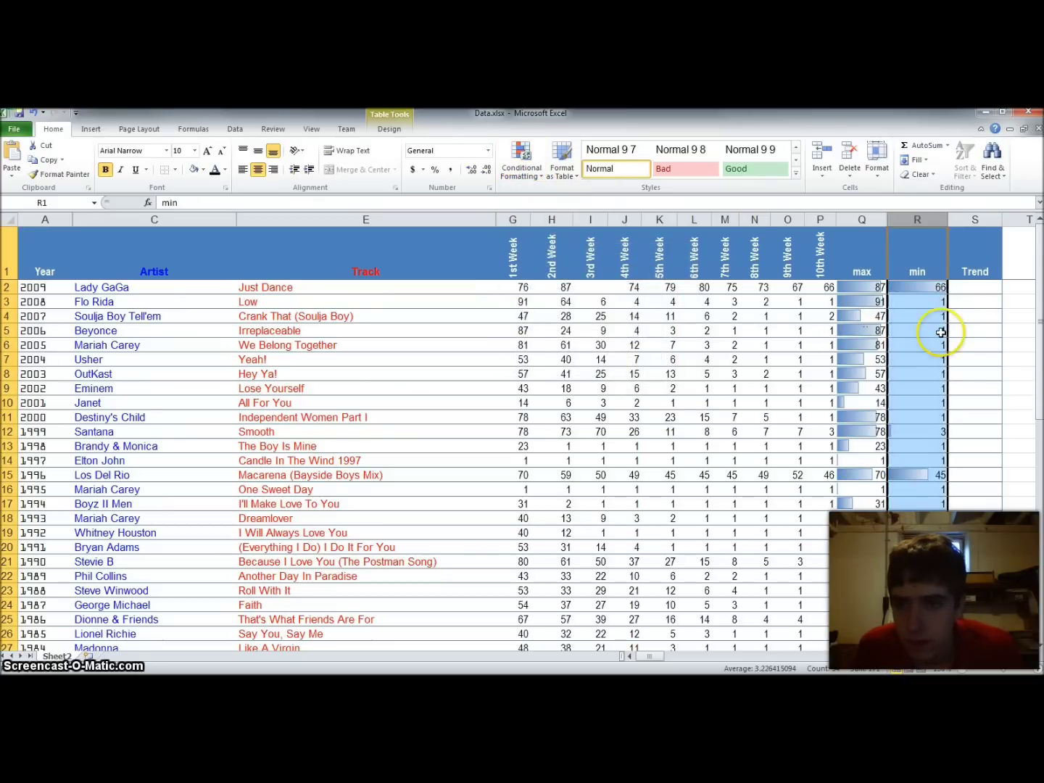
{"action": "left_click", "coordinate": [906, 330]}
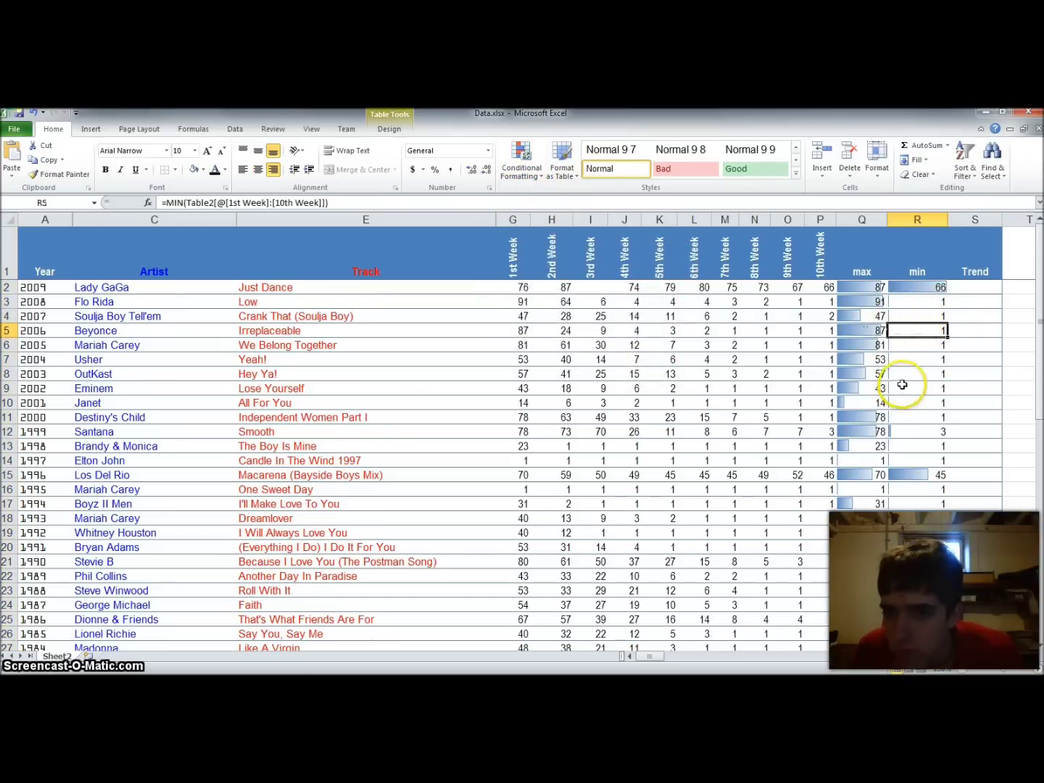
{"action": "scroll", "coordinate": [911, 362], "scroll_direction": "down", "scroll_amount": 3}
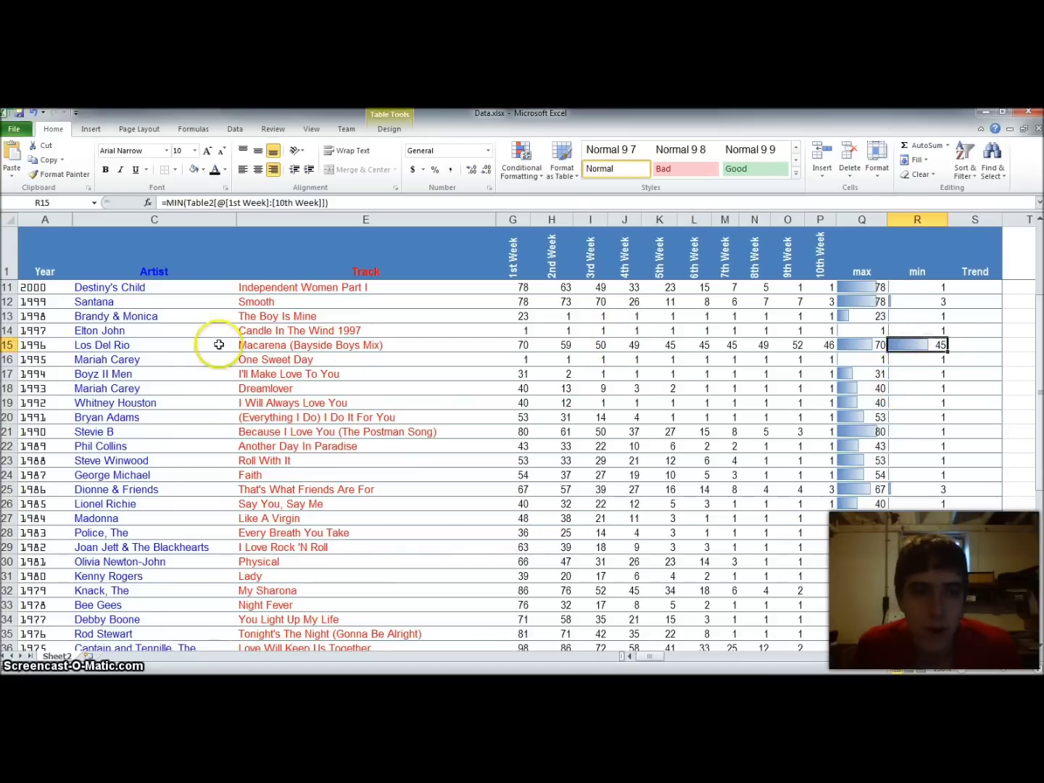
Inspect the 1996 Macarena row's min value in R15, then return to Trend cell S2.
{"action": "left_click", "coordinate": [8, 345]}
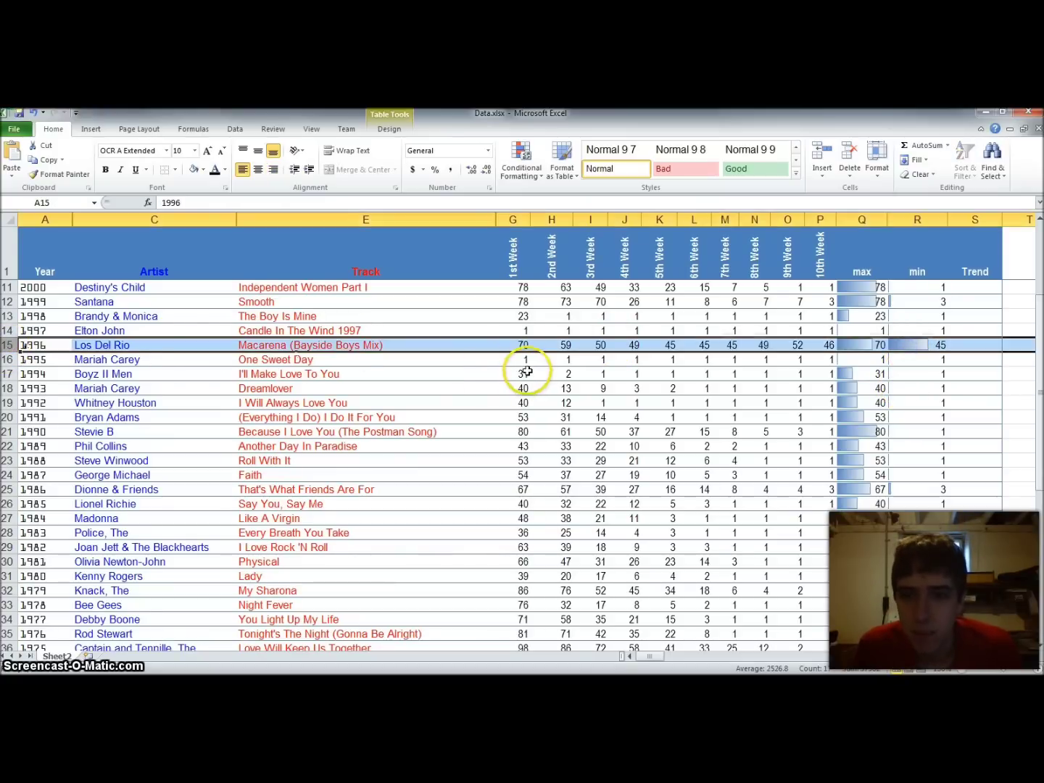
{"action": "left_click", "coordinate": [903, 347]}
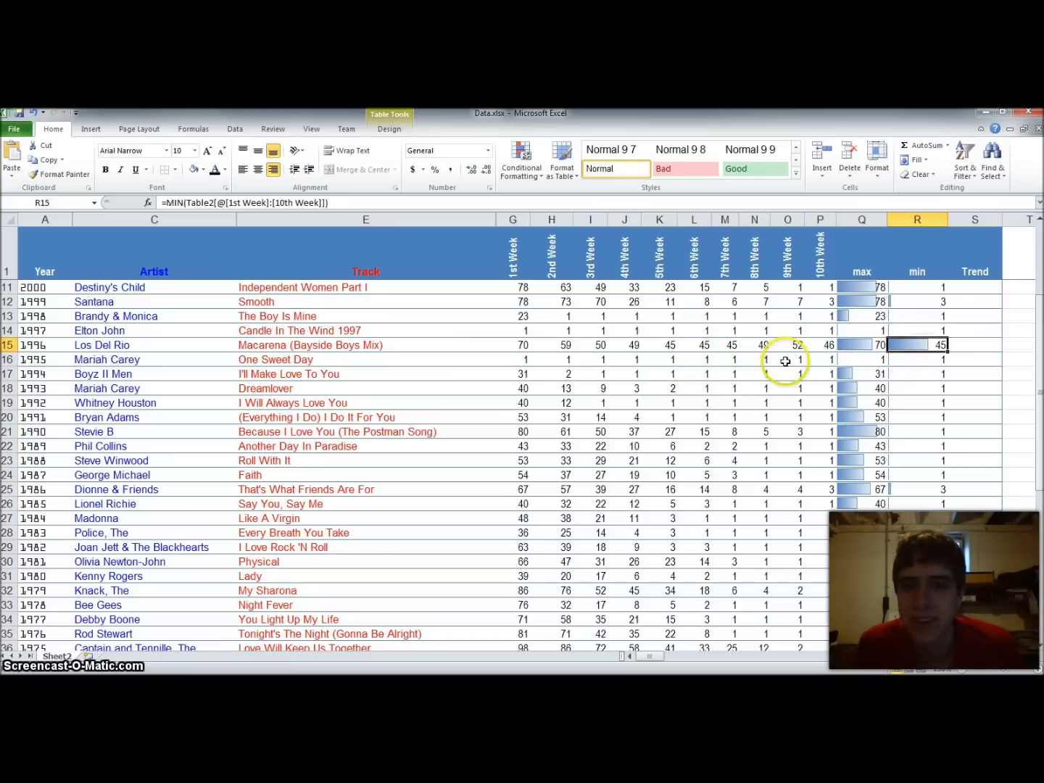
{"action": "scroll", "coordinate": [838, 342], "scroll_direction": "down", "scroll_amount": 7}
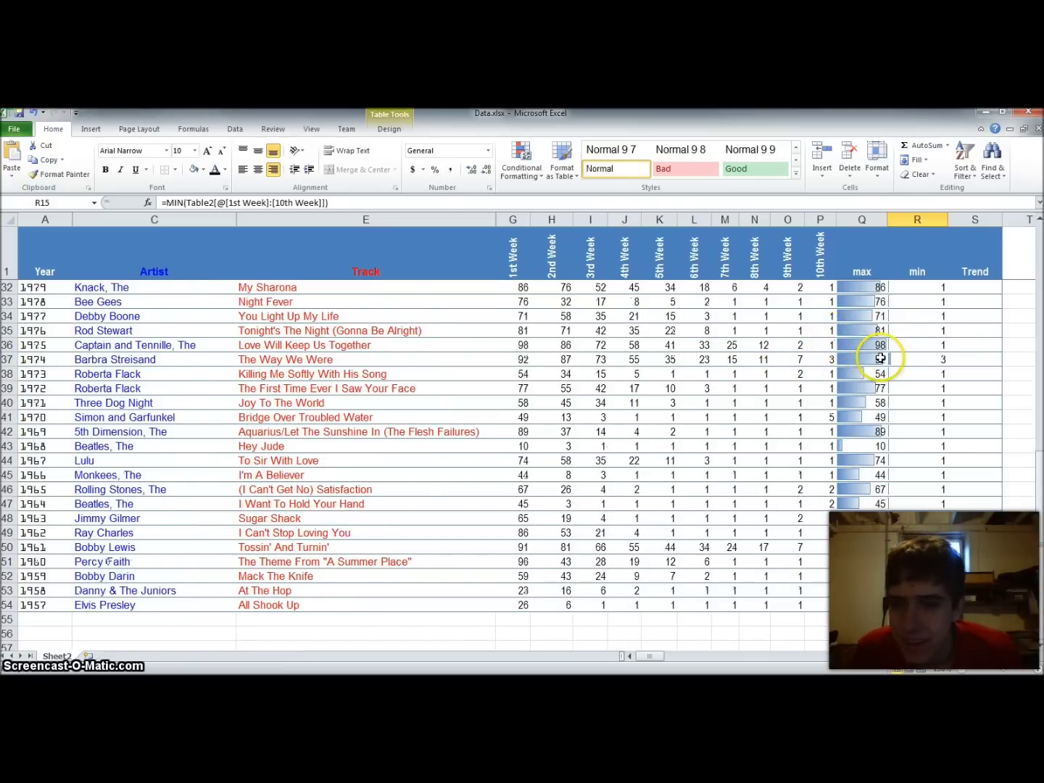
{"action": "scroll", "coordinate": [898, 359], "scroll_direction": "up", "scroll_amount": 8}
{"action": "scroll", "coordinate": [914, 362], "scroll_direction": "up", "scroll_amount": 2}
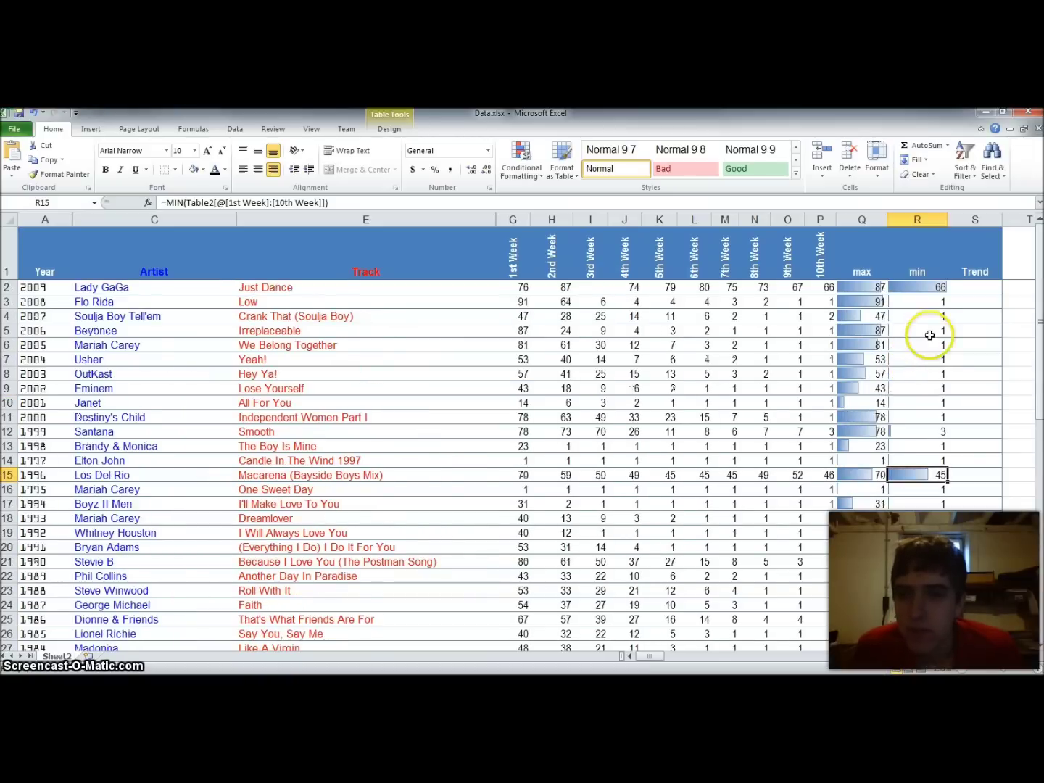
{"action": "left_click", "coordinate": [972, 290]}
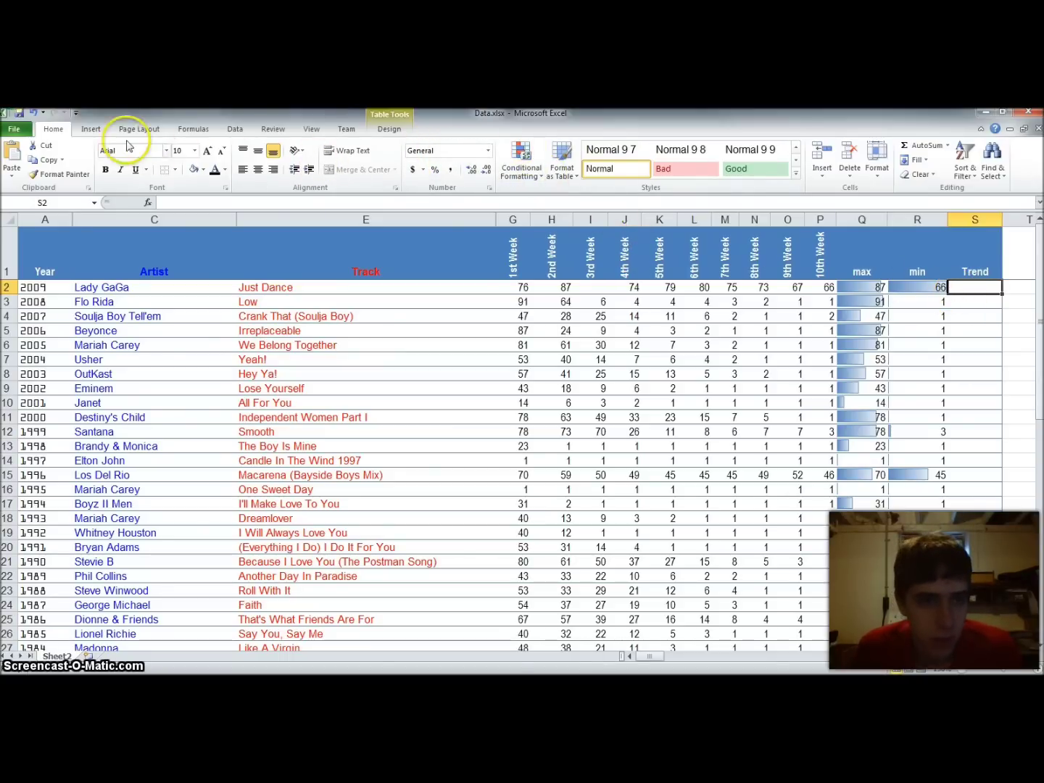
Insert a line sparkline in S2 using the weekly values G2:P2.
{"action": "left_click", "coordinate": [91, 129]}
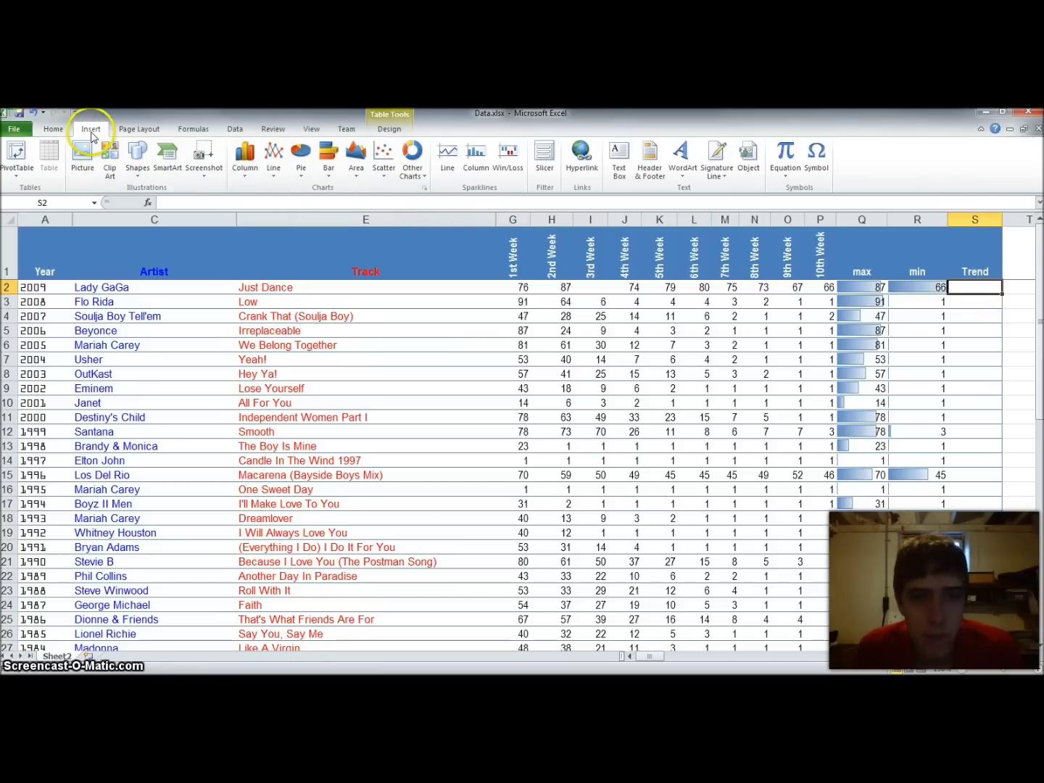
{"action": "left_click", "coordinate": [446, 160]}
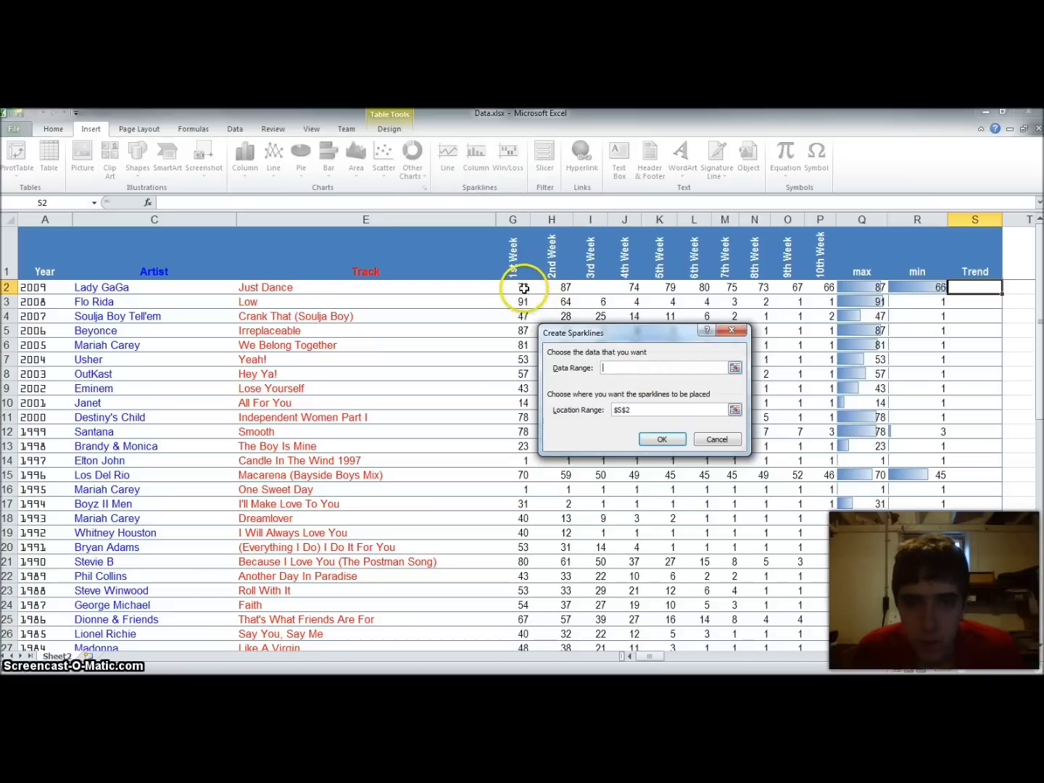
{"action": "left_click_drag", "start_coordinate": [522, 287], "coordinate": [818, 291]}
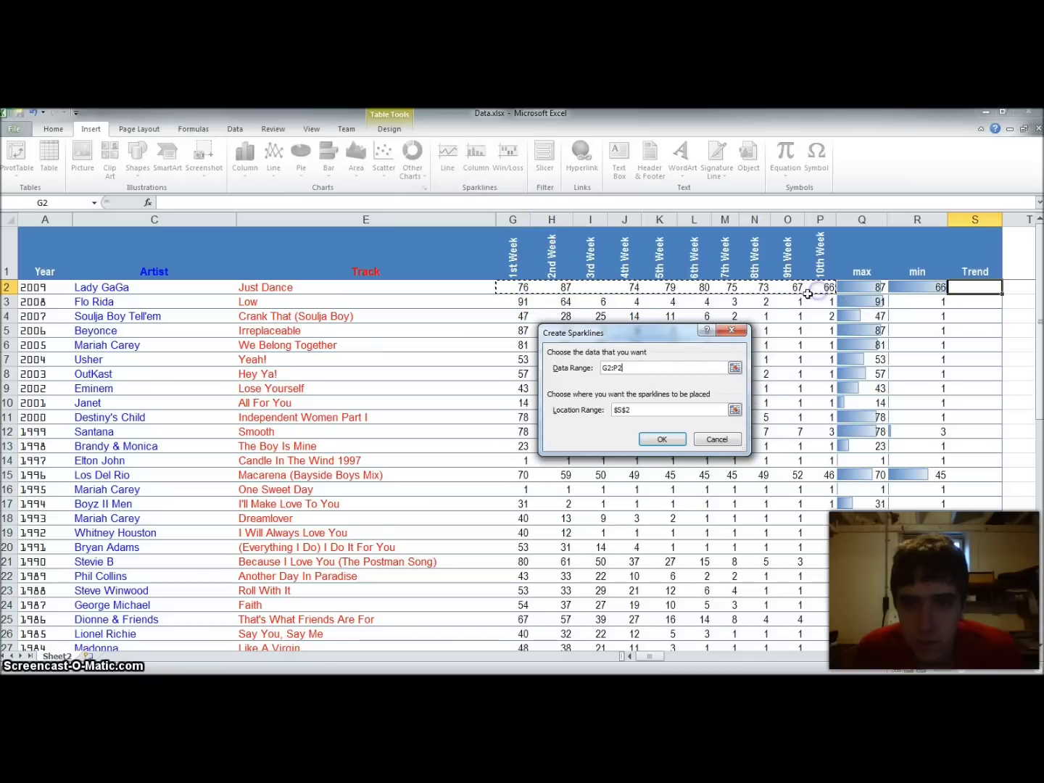
{"action": "left_click", "coordinate": [631, 410]}
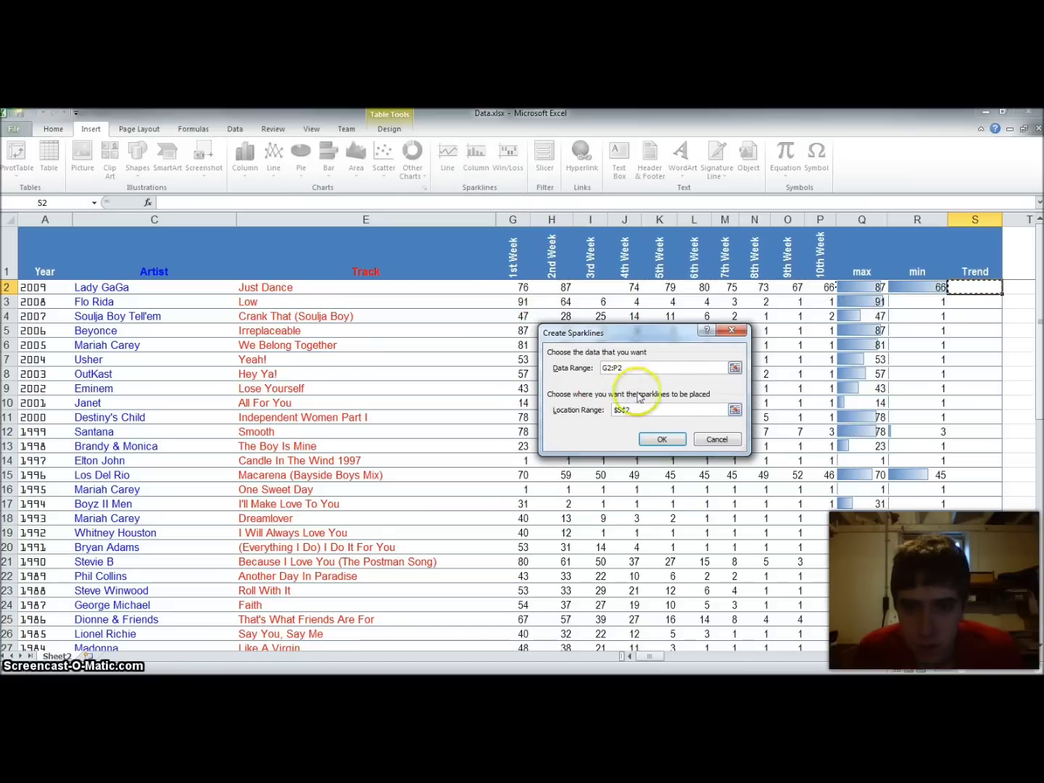
{"action": "left_click", "coordinate": [669, 442]}
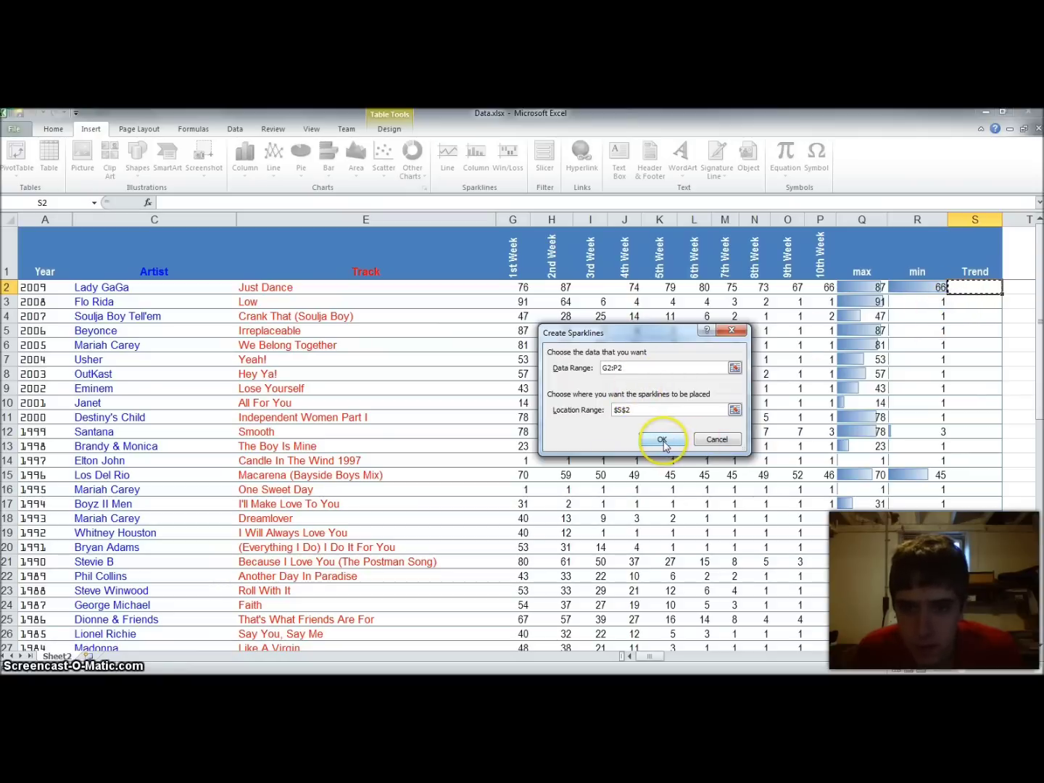
{"action": "left_click", "coordinate": [663, 440]}
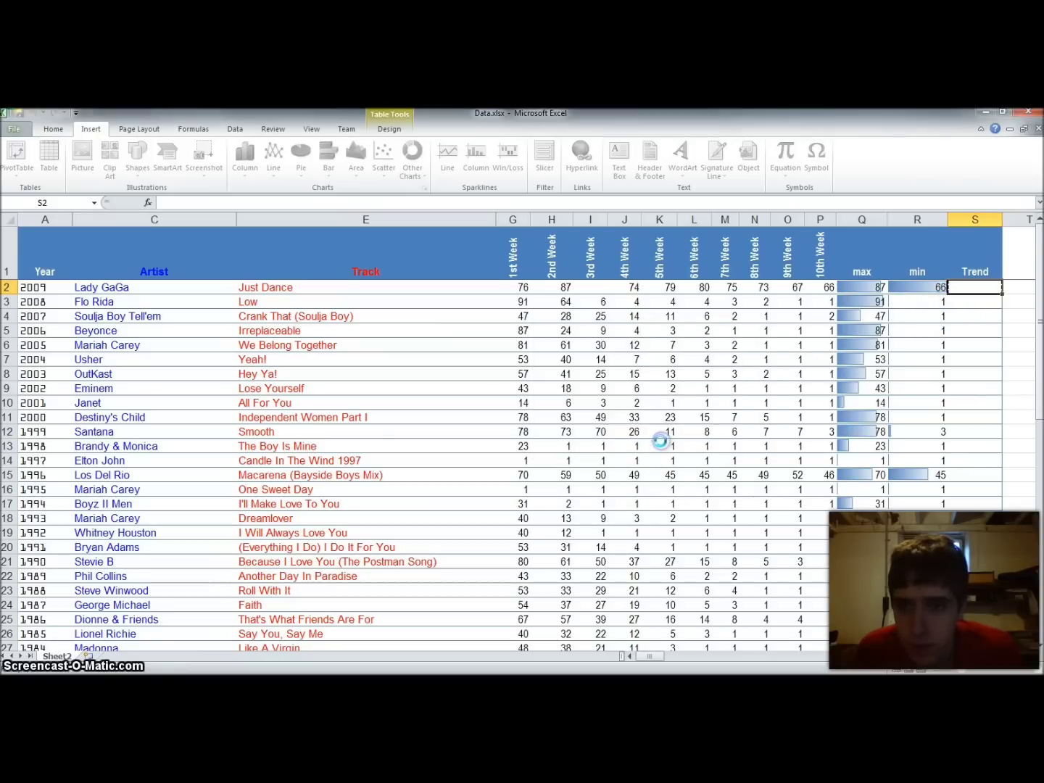
Copy the S2 sparkline down the Trend column to the last song row.
{"action": "left_click", "coordinate": [962, 302]}
{"action": "left_click", "coordinate": [956, 292]}
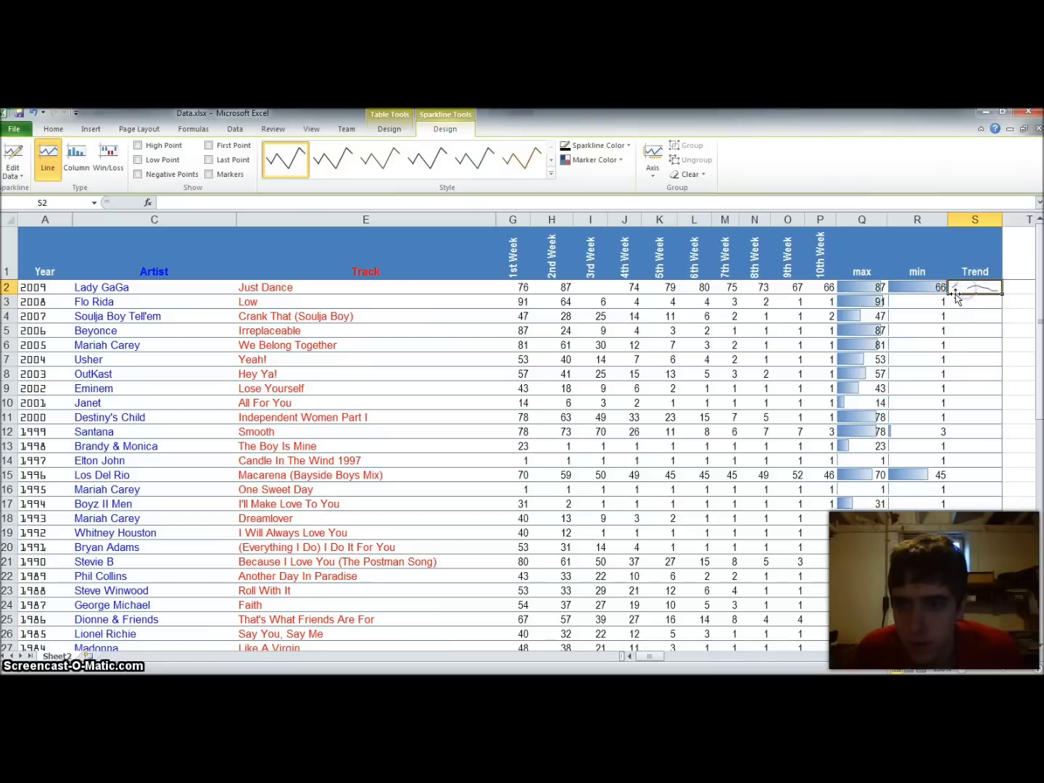
{"action": "left_click_drag", "start_coordinate": [1003, 297], "coordinate": [1002, 297]}
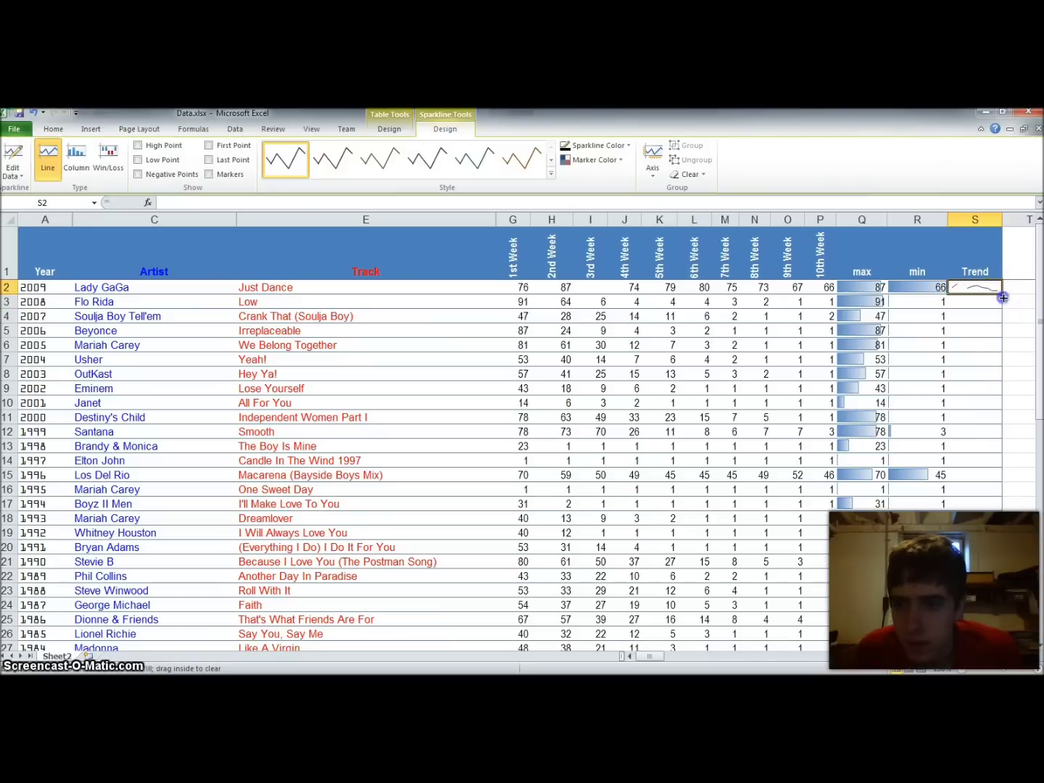
{"action": "left_click_drag", "start_coordinate": [989, 356], "coordinate": [982, 477]}
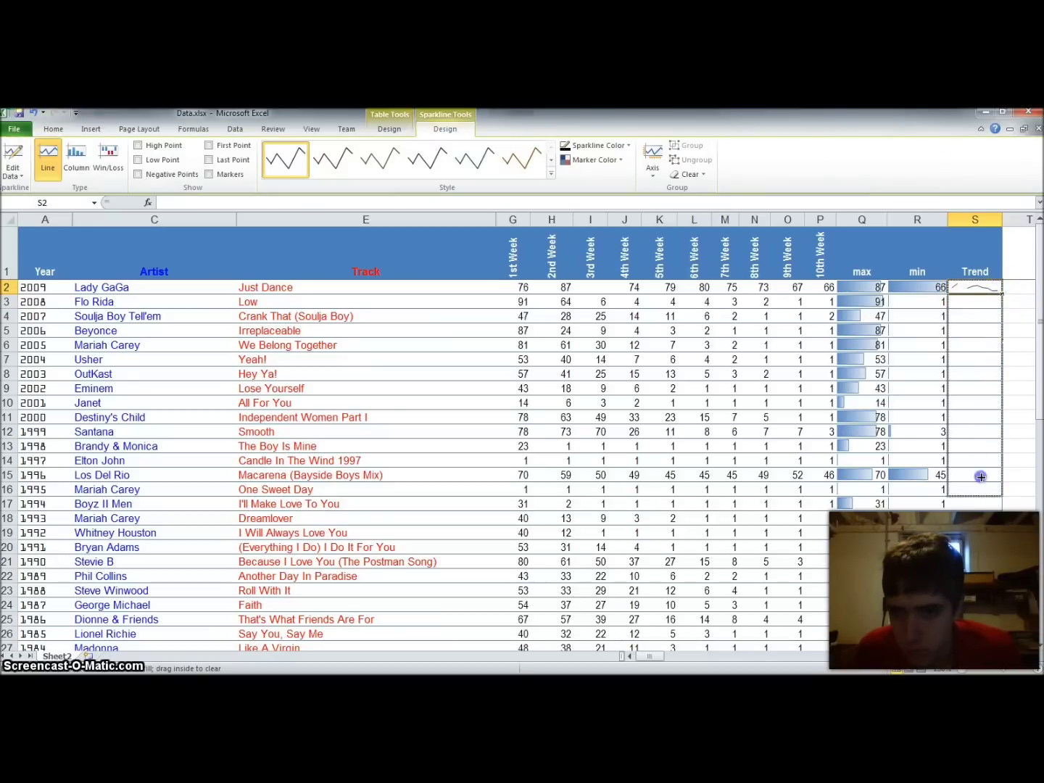
{"action": "left_click_drag", "start_coordinate": [979, 636], "coordinate": [983, 624]}
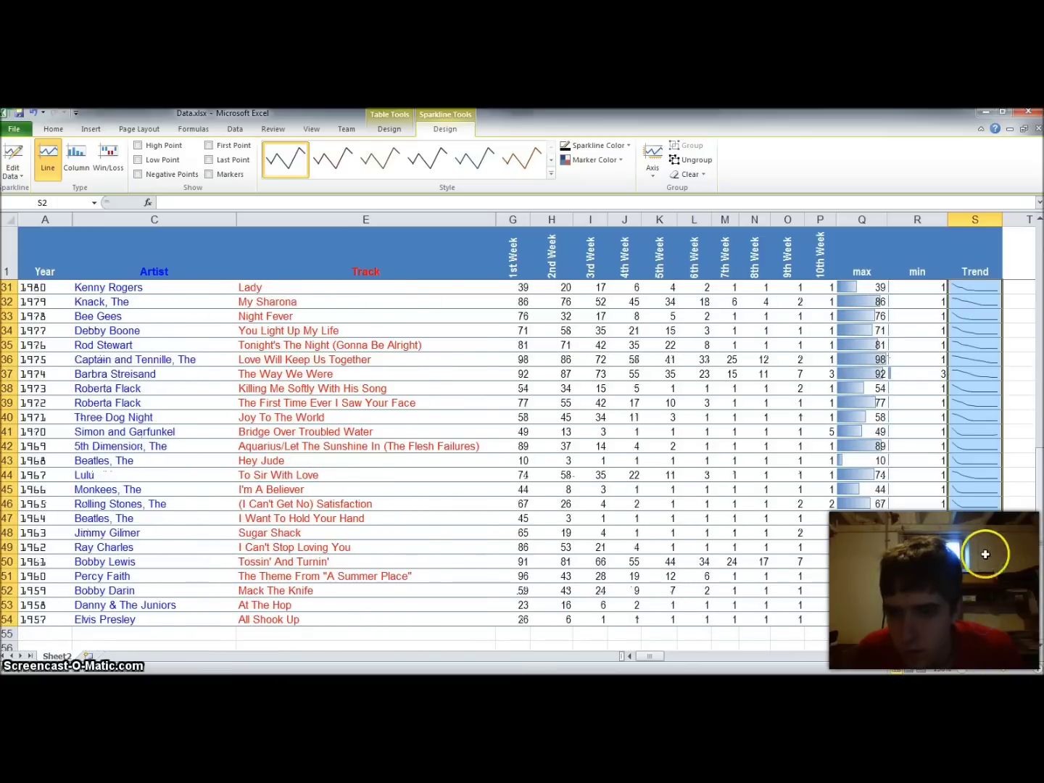
{"action": "scroll", "coordinate": [984, 522], "scroll_direction": "up", "scroll_amount": 8}
{"action": "scroll", "coordinate": [981, 491], "scroll_direction": "up", "scroll_amount": 2}
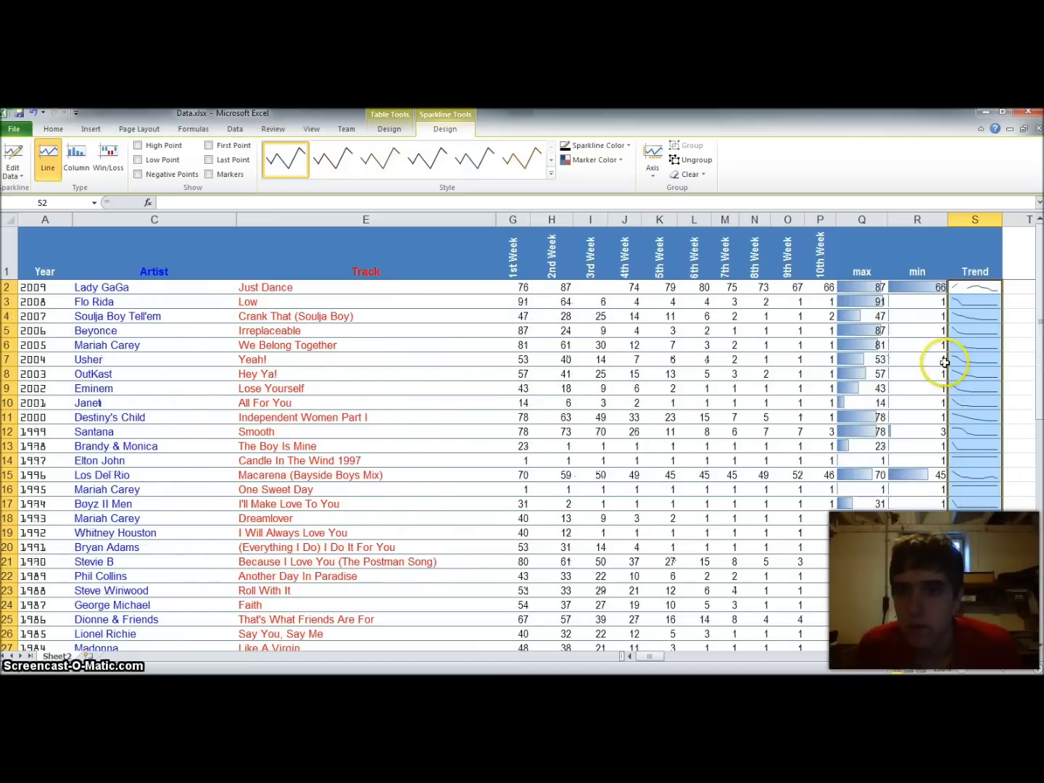
{"action": "left_click", "coordinate": [864, 290]}
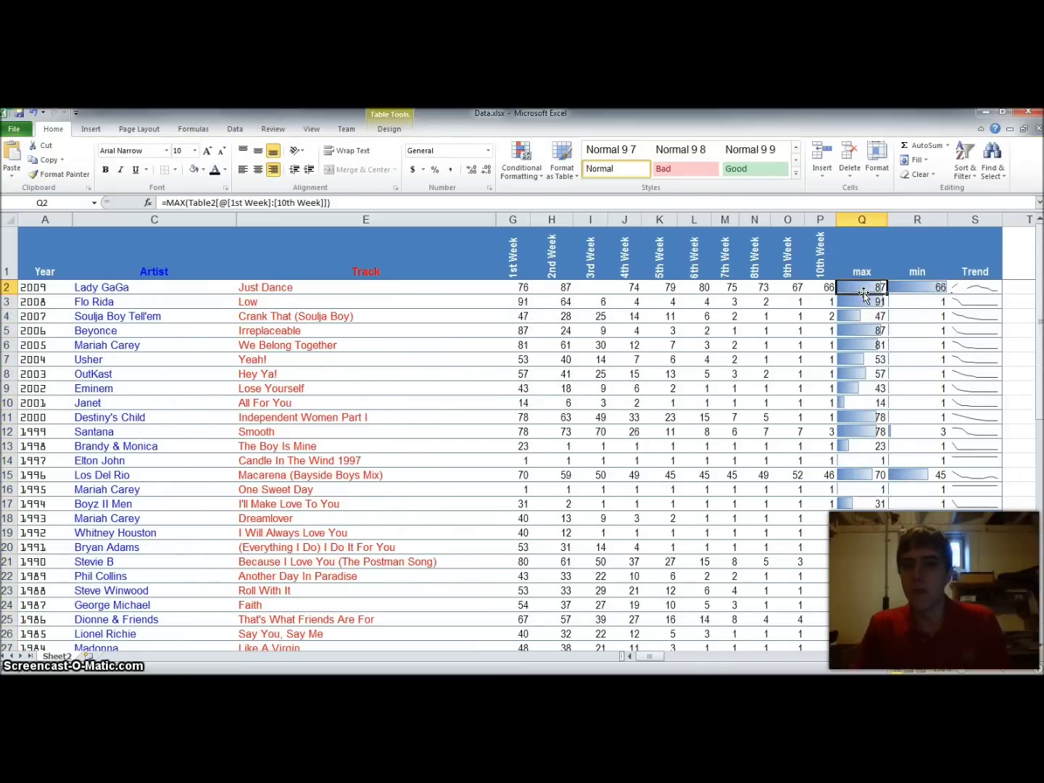
Open the max column's data bar rule for editing via Manage Rules.
{"action": "left_click", "coordinate": [862, 219]}
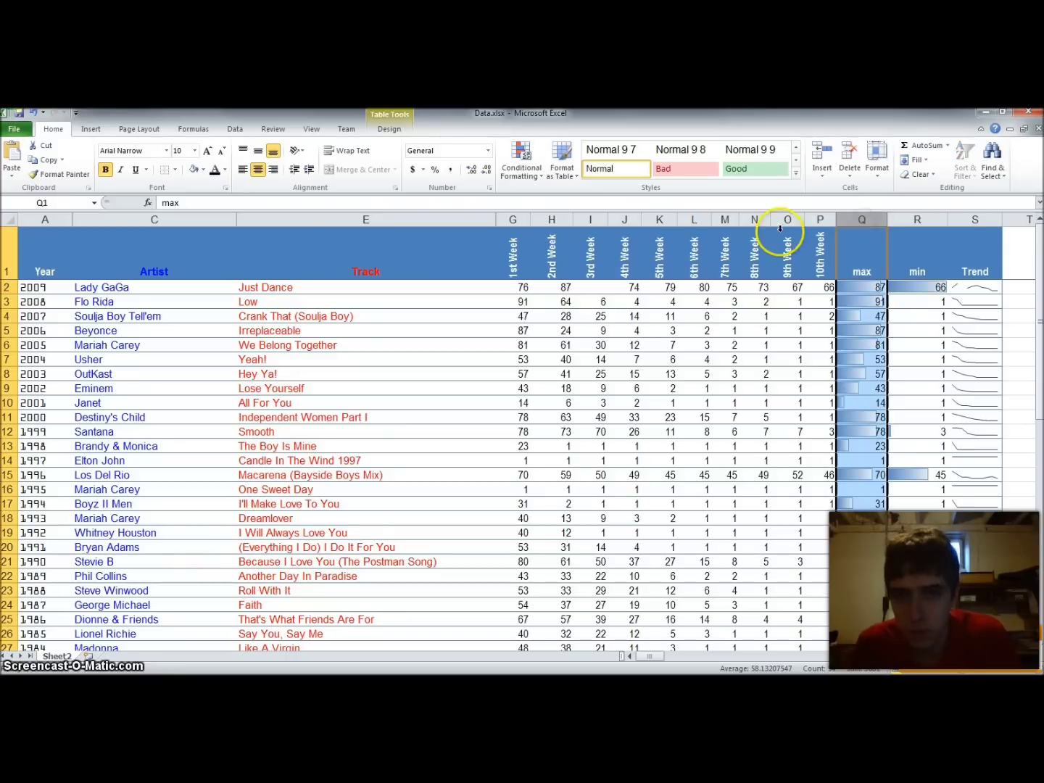
{"action": "left_click", "coordinate": [518, 155]}
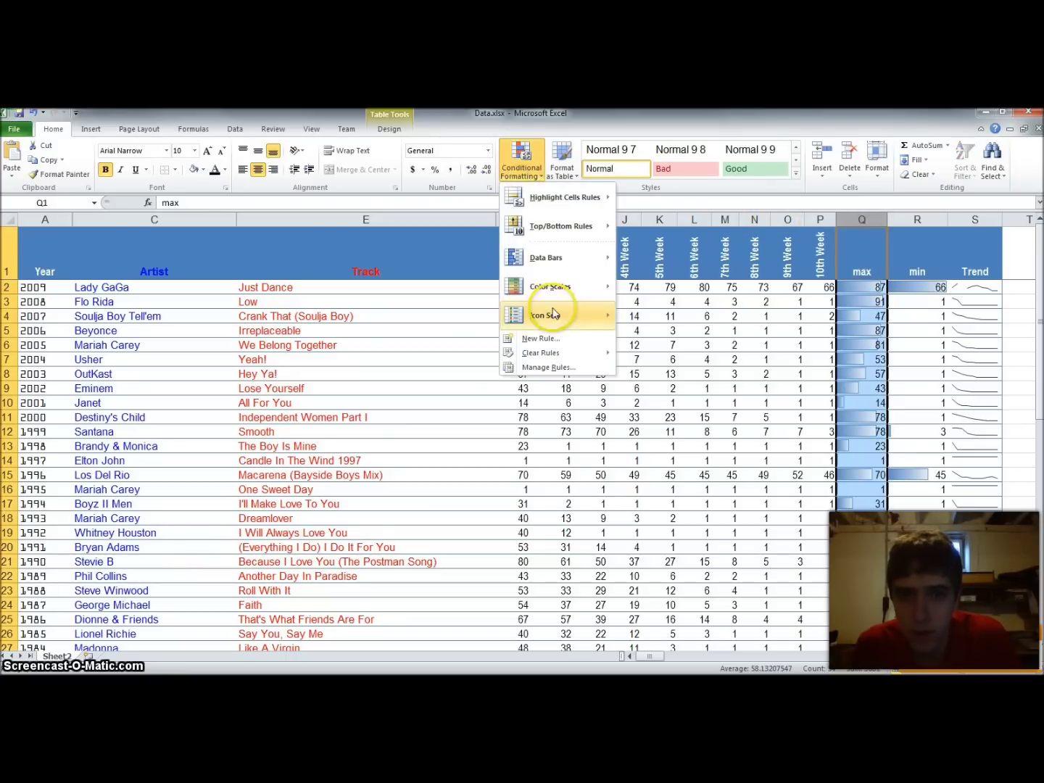
{"action": "mouse_move", "coordinate": [540, 311]}
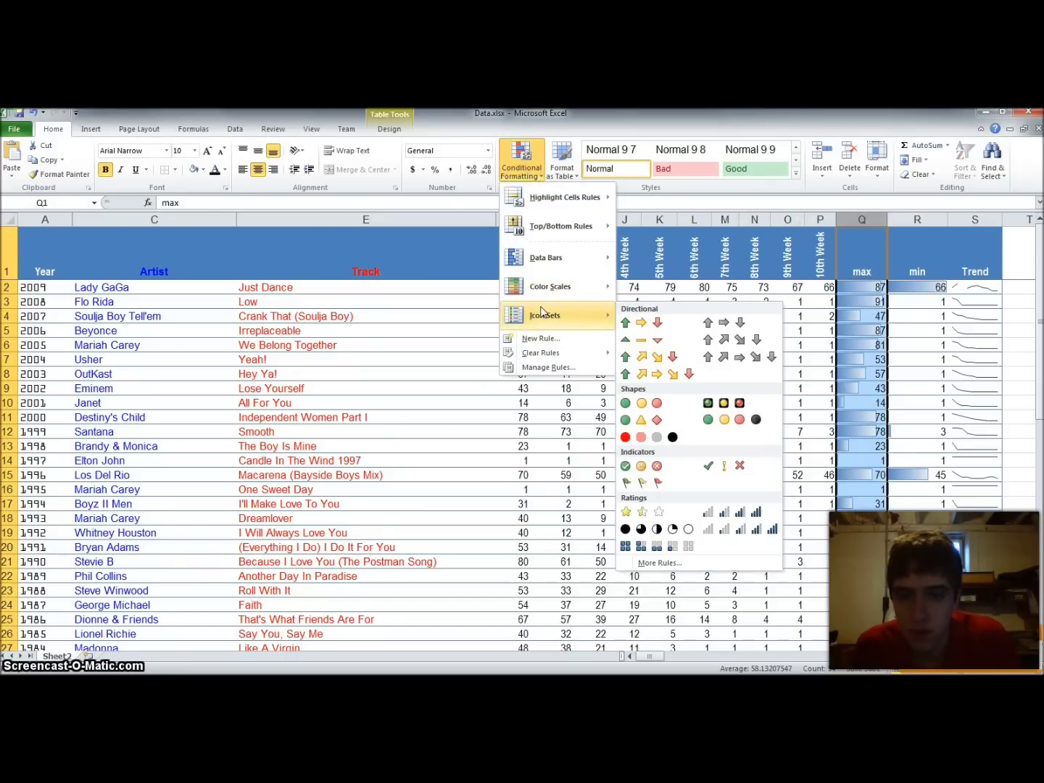
{"action": "left_click", "coordinate": [540, 340]}
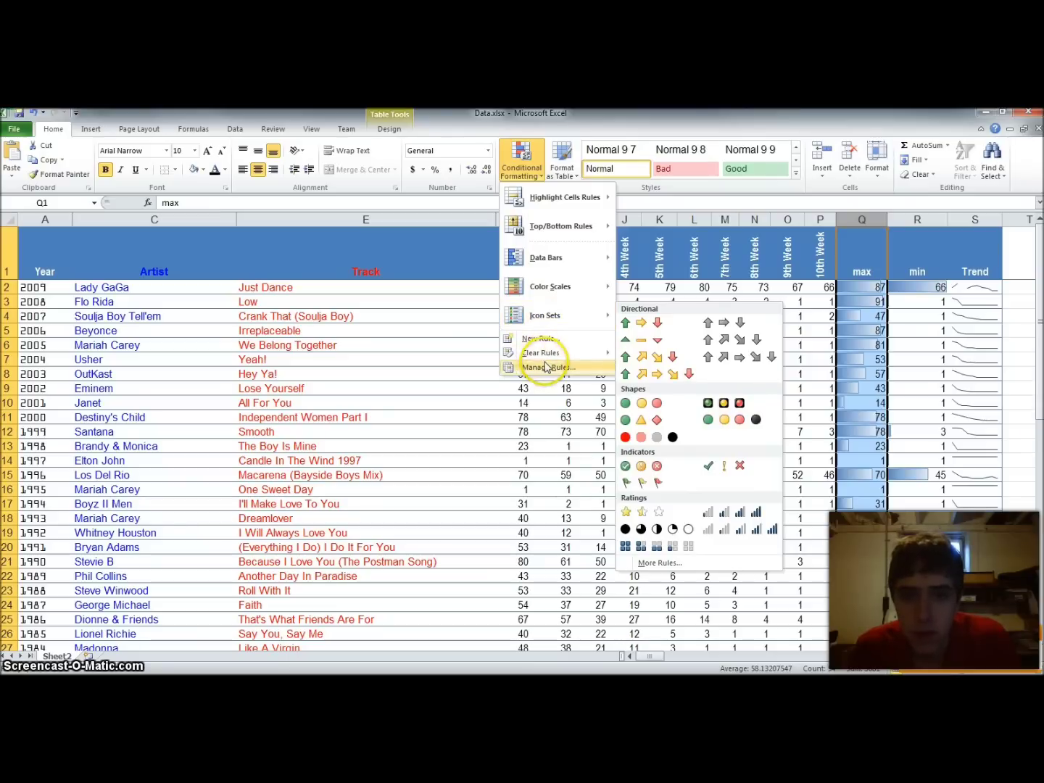
{"action": "left_click", "coordinate": [548, 367]}
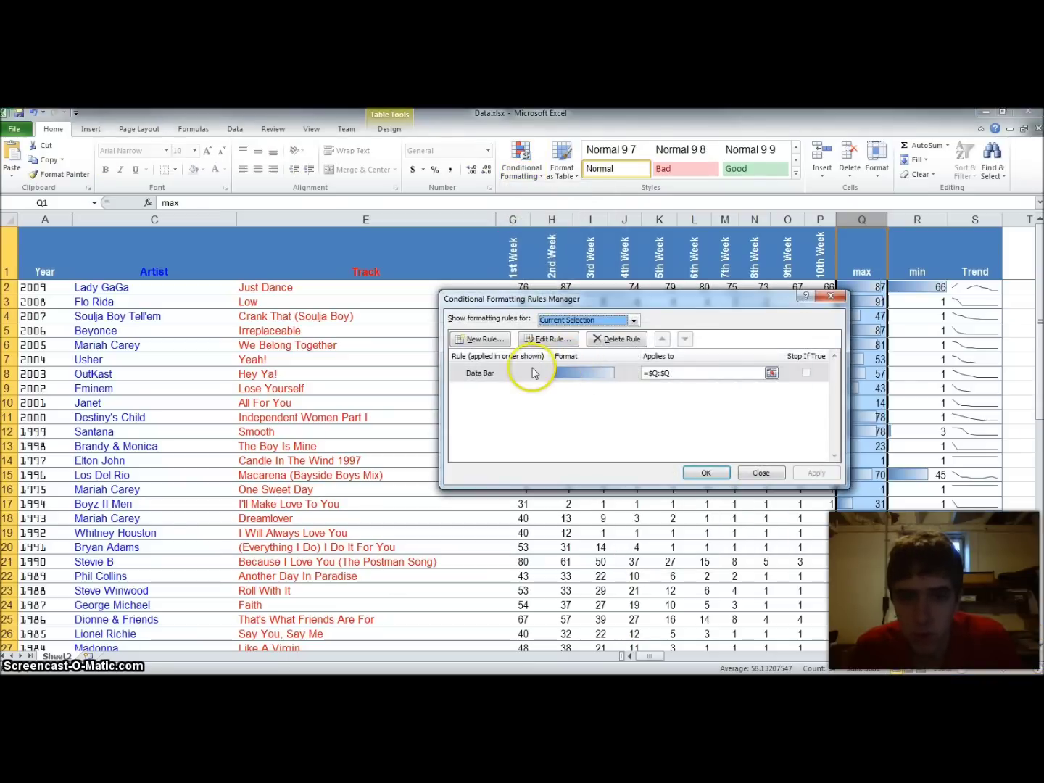
{"action": "left_click", "coordinate": [530, 374]}
{"action": "double_click", "coordinate": [528, 373]}
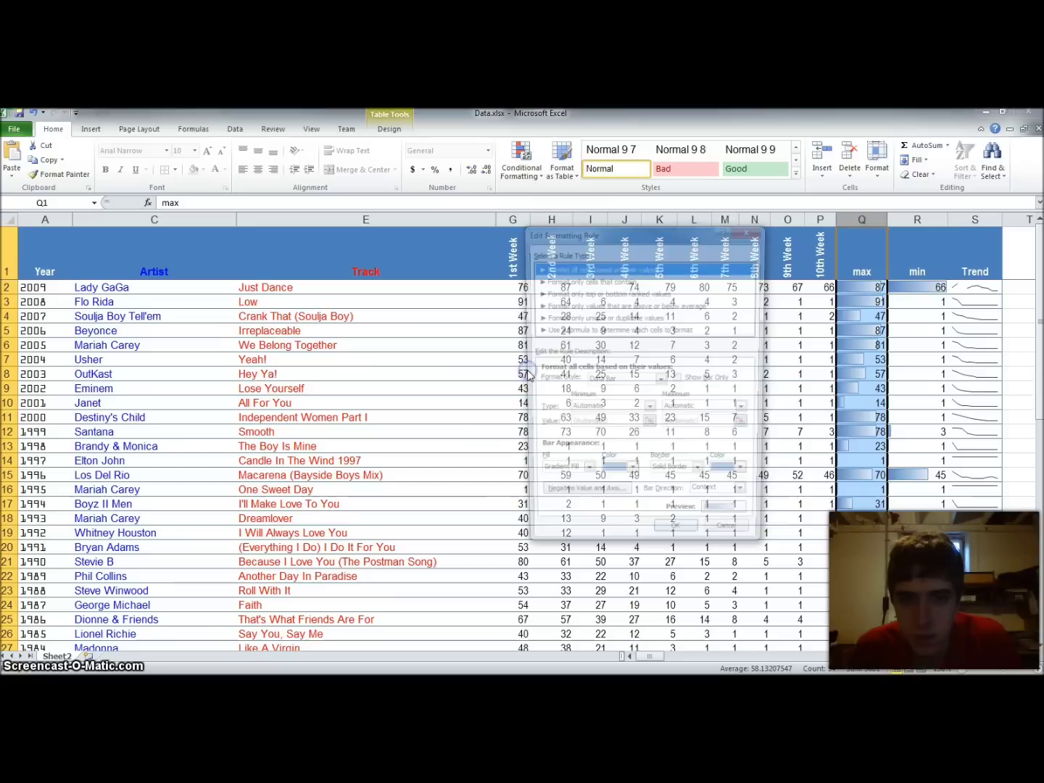
{"action": "left_click", "coordinate": [596, 270]}
Change the data bar fill colour to red and apply the rule.
{"action": "left_click_drag", "start_coordinate": [616, 232], "coordinate": [545, 157]}
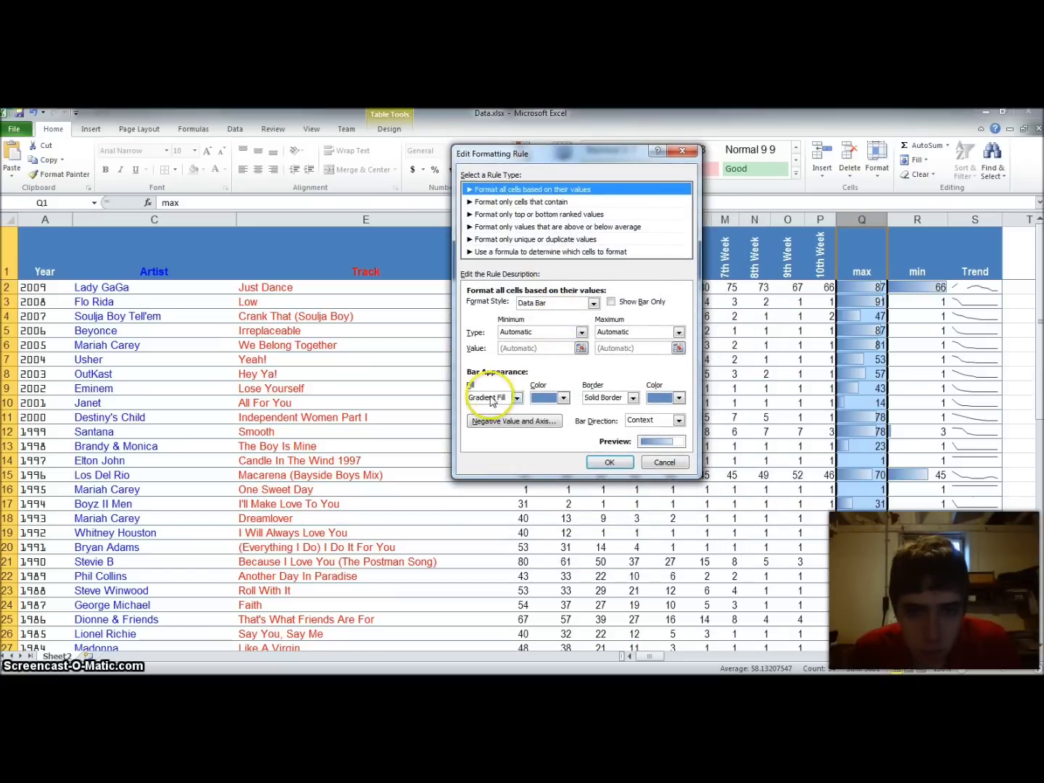
{"action": "left_click", "coordinate": [562, 398]}
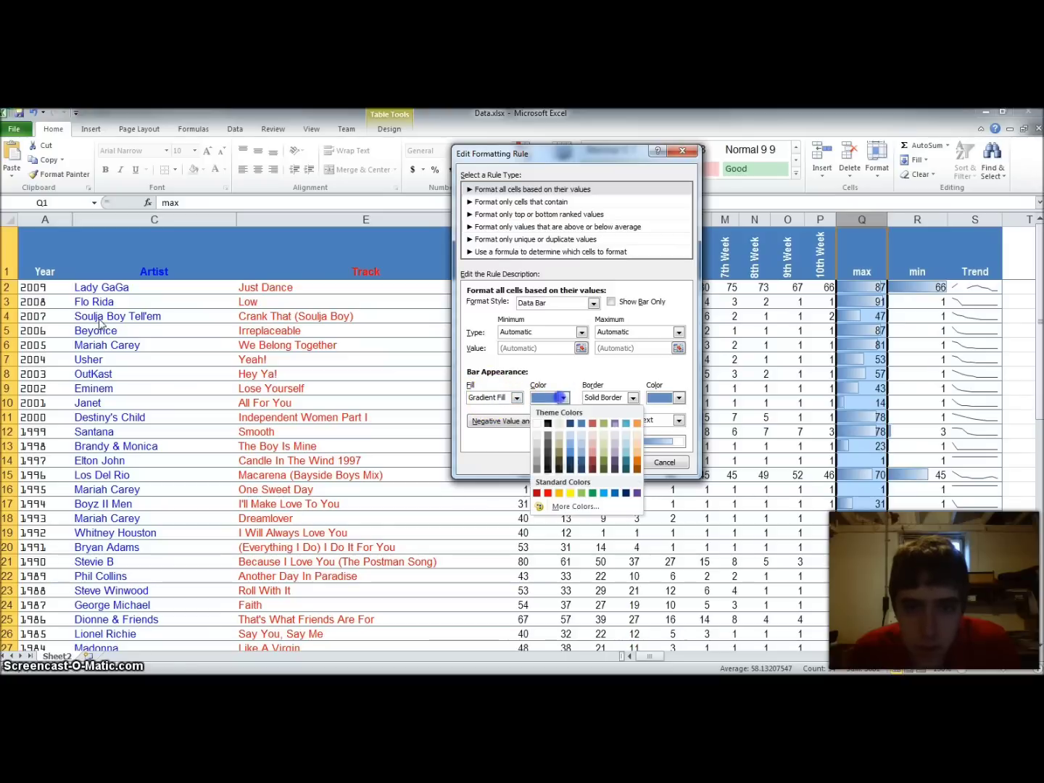
{"action": "left_click", "coordinate": [548, 492]}
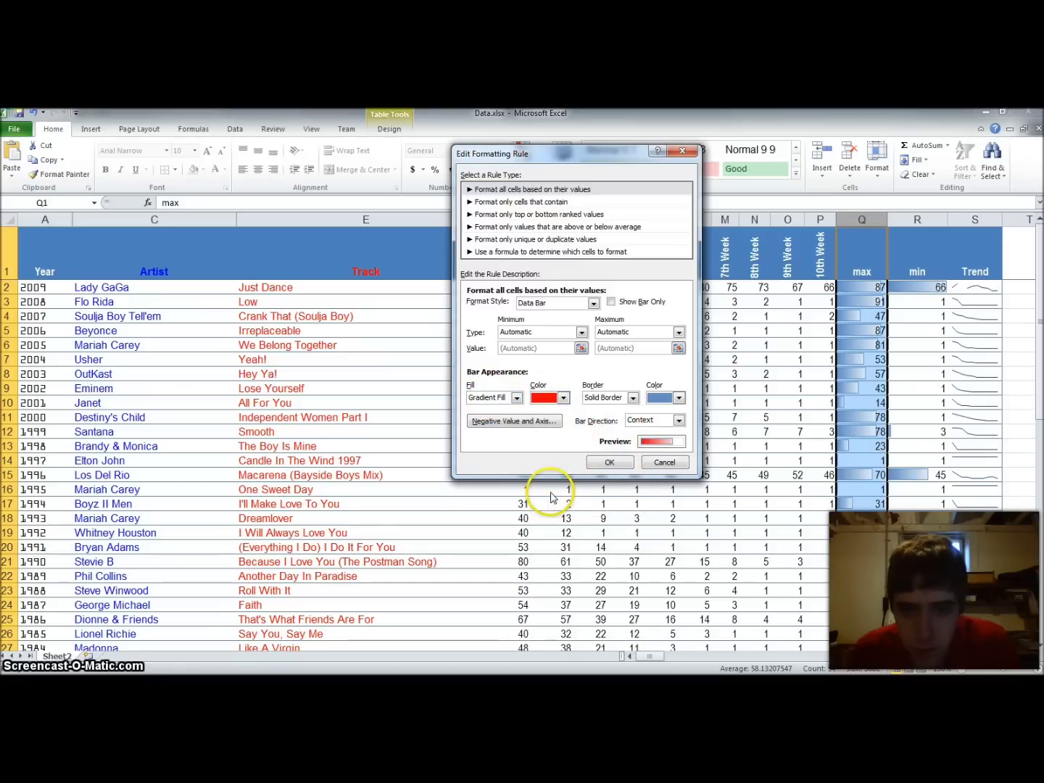
{"action": "left_click", "coordinate": [610, 461]}
{"action": "left_click", "coordinate": [816, 473]}
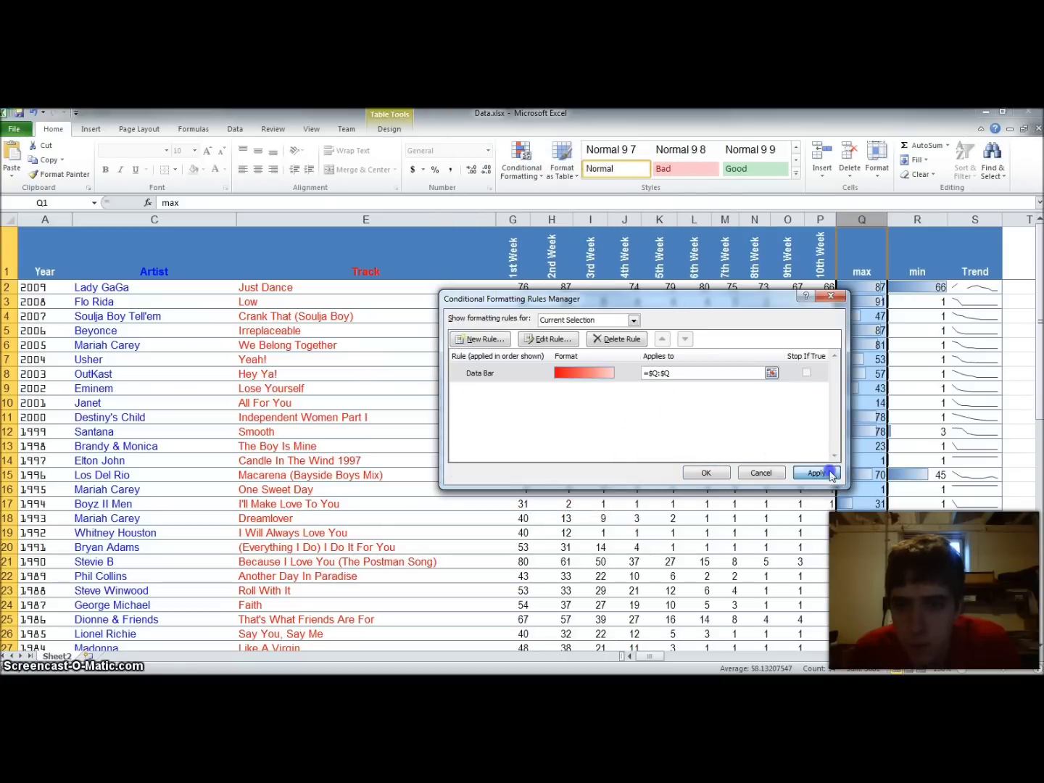
{"action": "left_click_drag", "start_coordinate": [741, 303], "coordinate": [635, 295]}
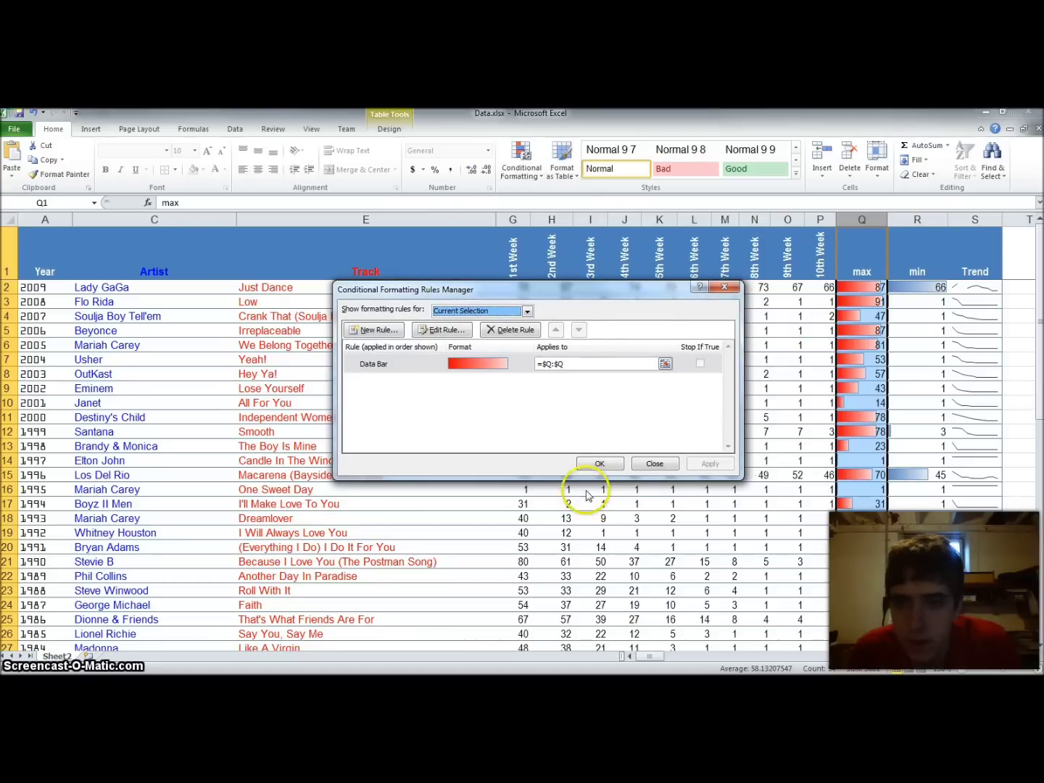
{"action": "left_click", "coordinate": [600, 465]}
Reopen the max column's Data Bar rule in the Conditional Formatting Rules Manager.
{"action": "left_click", "coordinate": [865, 401]}
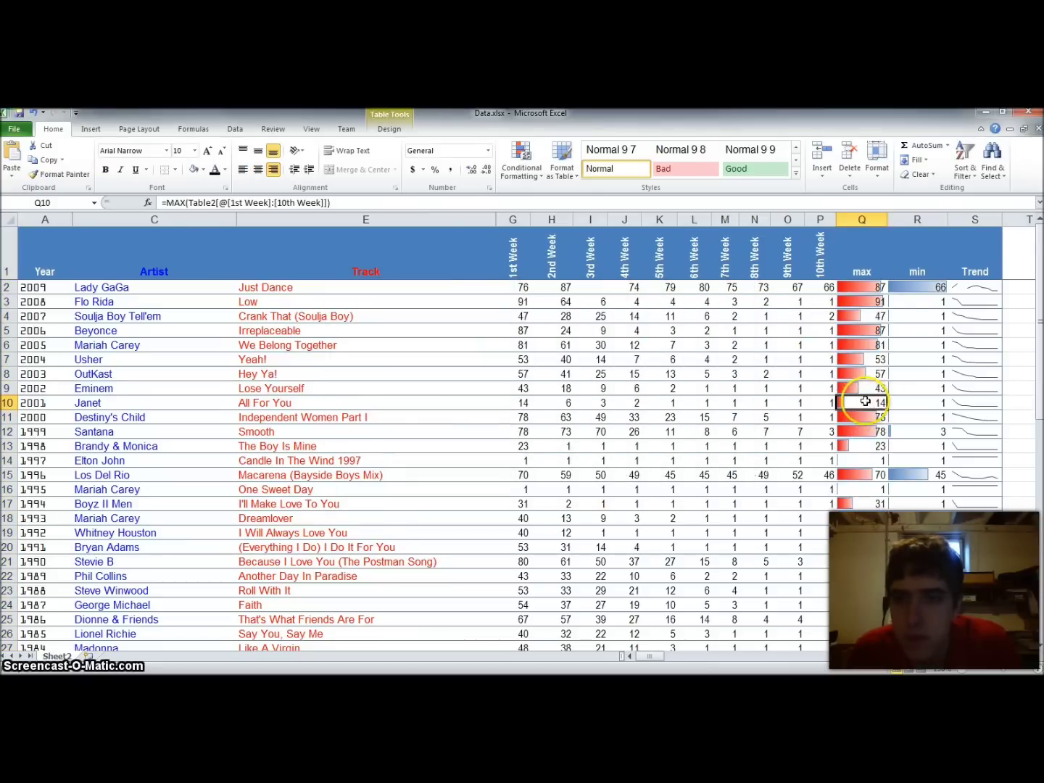
{"action": "left_click", "coordinate": [864, 218]}
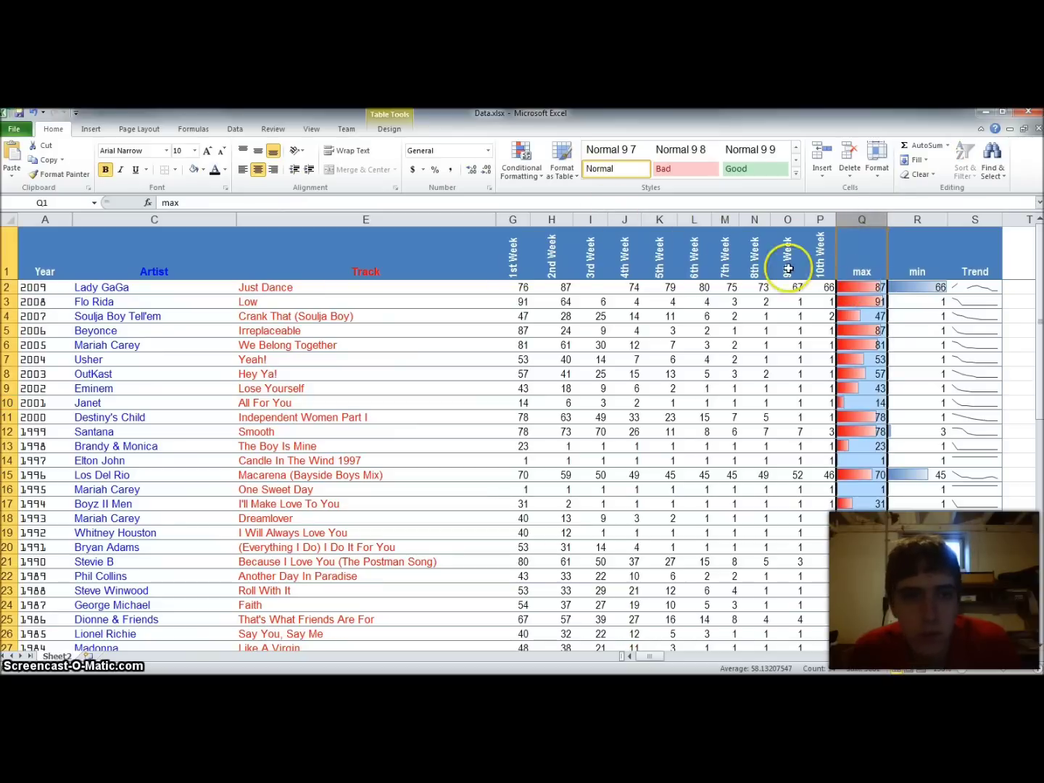
{"action": "left_click", "coordinate": [520, 164]}
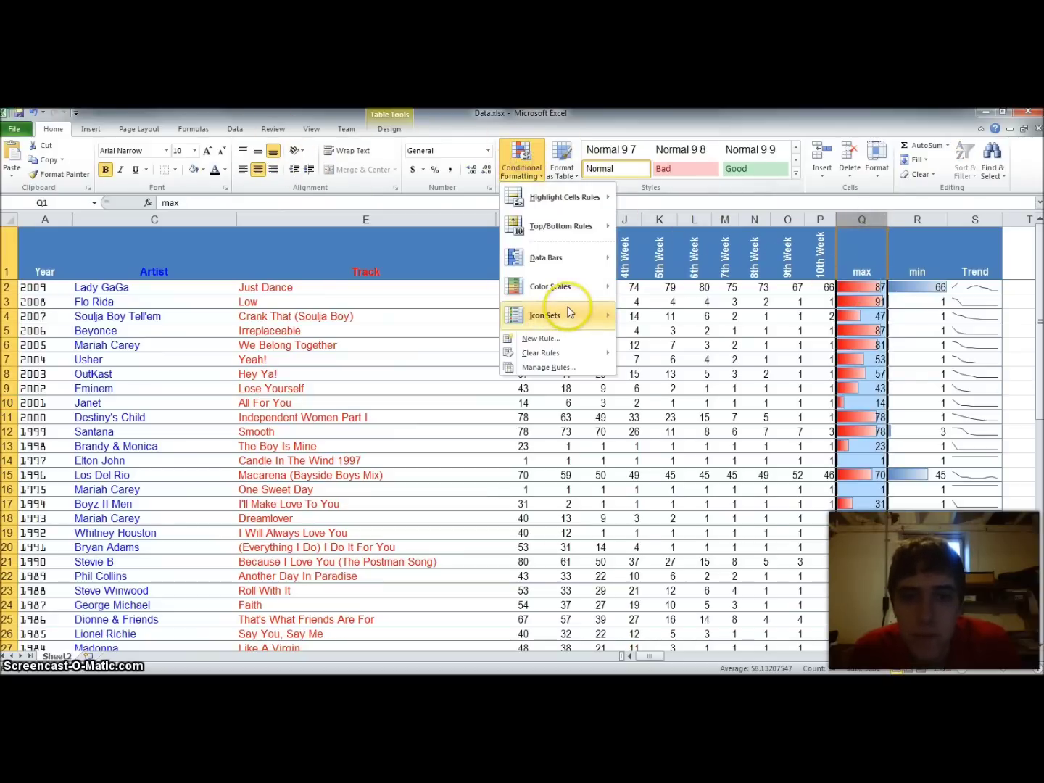
{"action": "left_click", "coordinate": [544, 367]}
{"action": "double_click", "coordinate": [473, 363]}
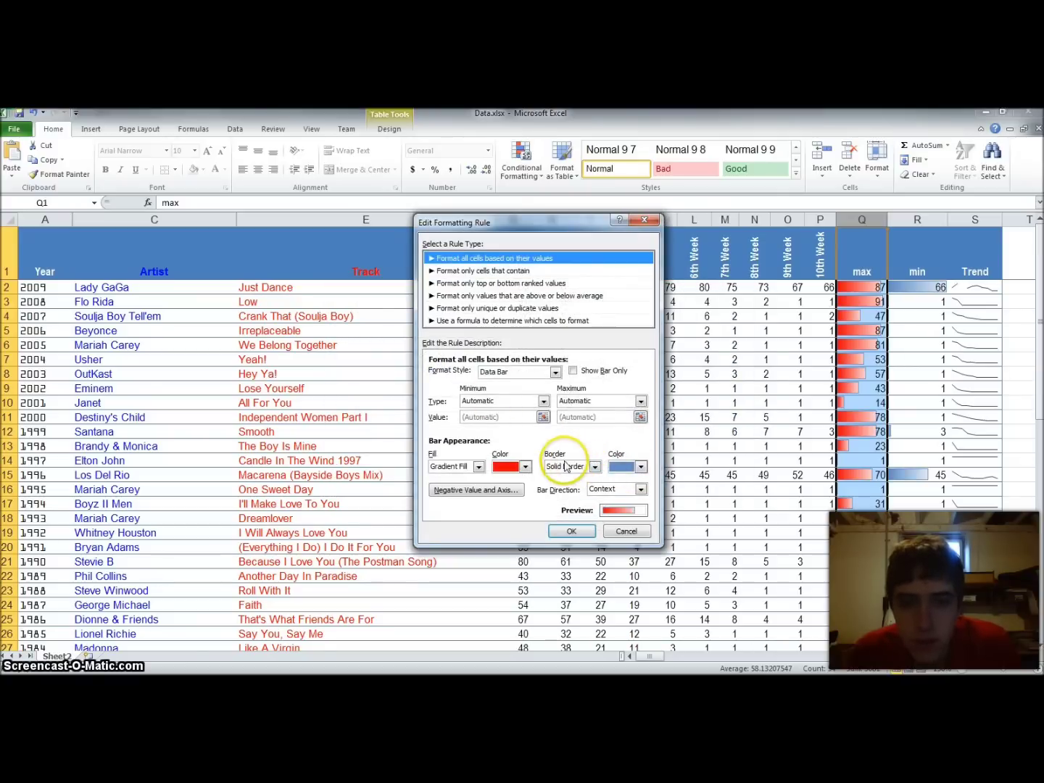
Give the data bars a solid red border and apply the change.
{"action": "left_click", "coordinate": [593, 467]}
{"action": "left_click", "coordinate": [565, 487]}
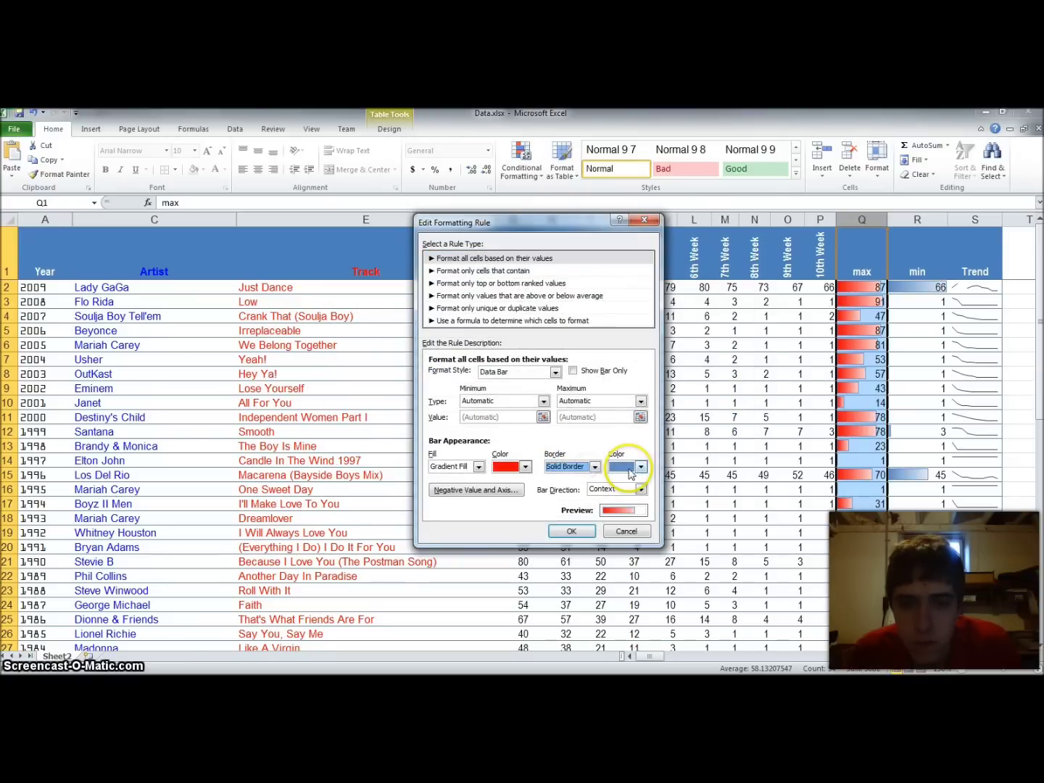
{"action": "left_click", "coordinate": [625, 466]}
{"action": "left_click", "coordinate": [627, 562]}
{"action": "left_click", "coordinate": [572, 531]}
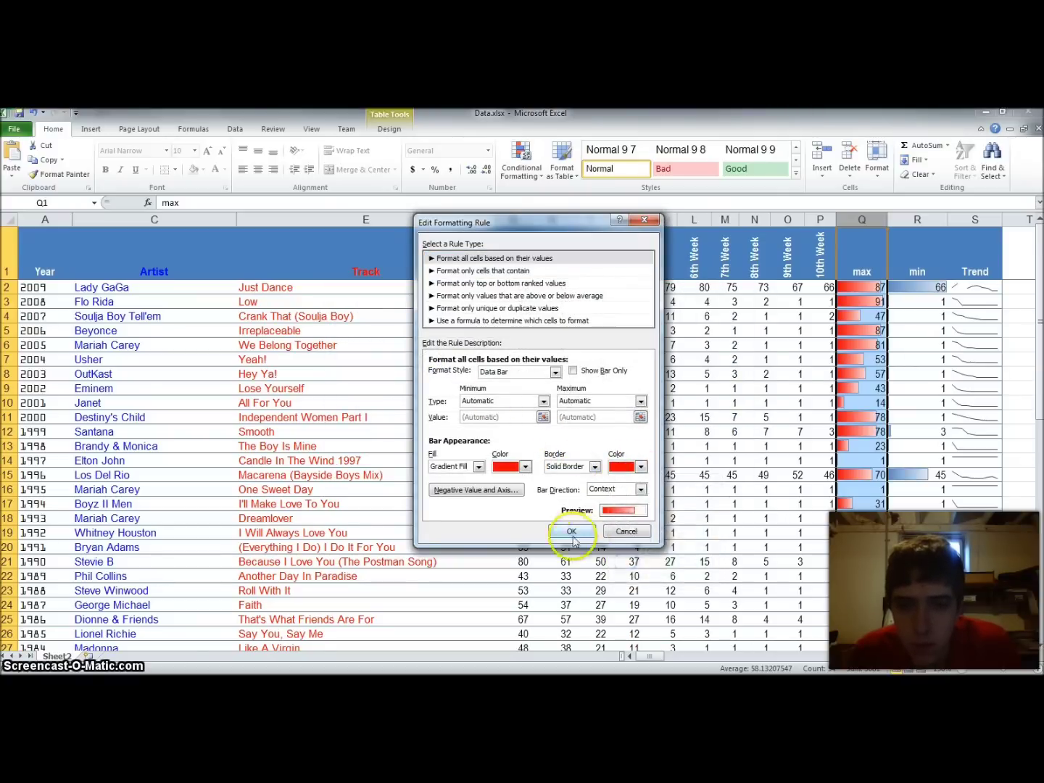
{"action": "left_click", "coordinate": [708, 464]}
{"action": "left_click", "coordinate": [591, 464]}
{"action": "left_click", "coordinate": [861, 433]}
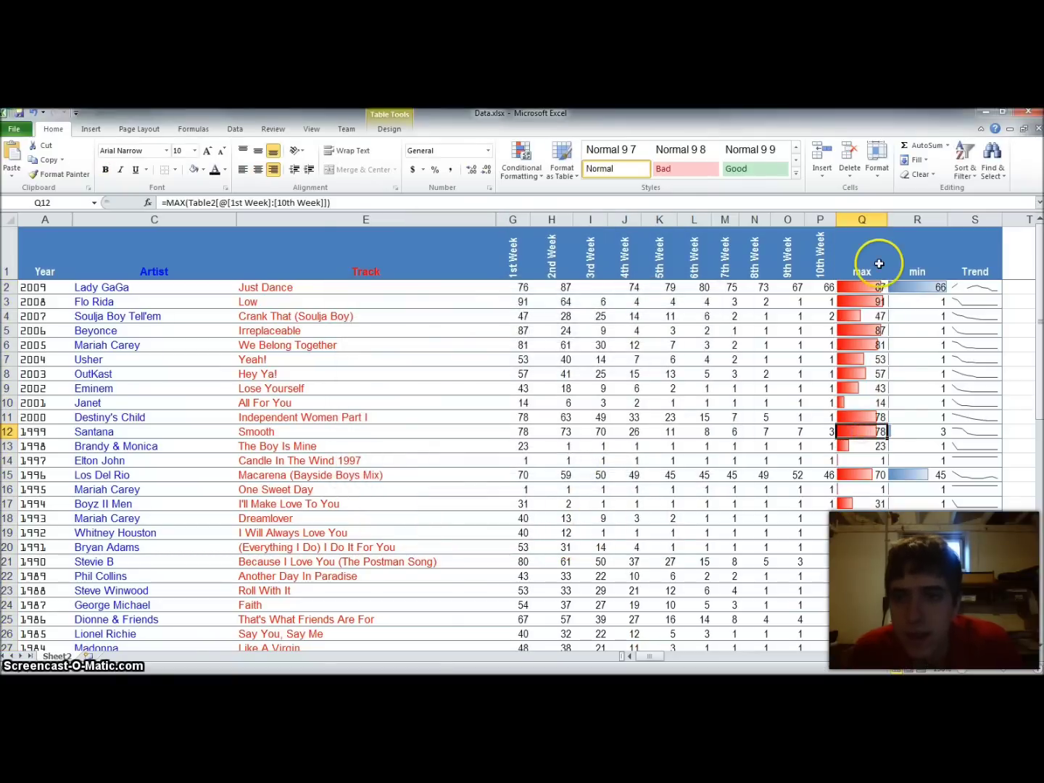
{"action": "left_click", "coordinate": [909, 343]}
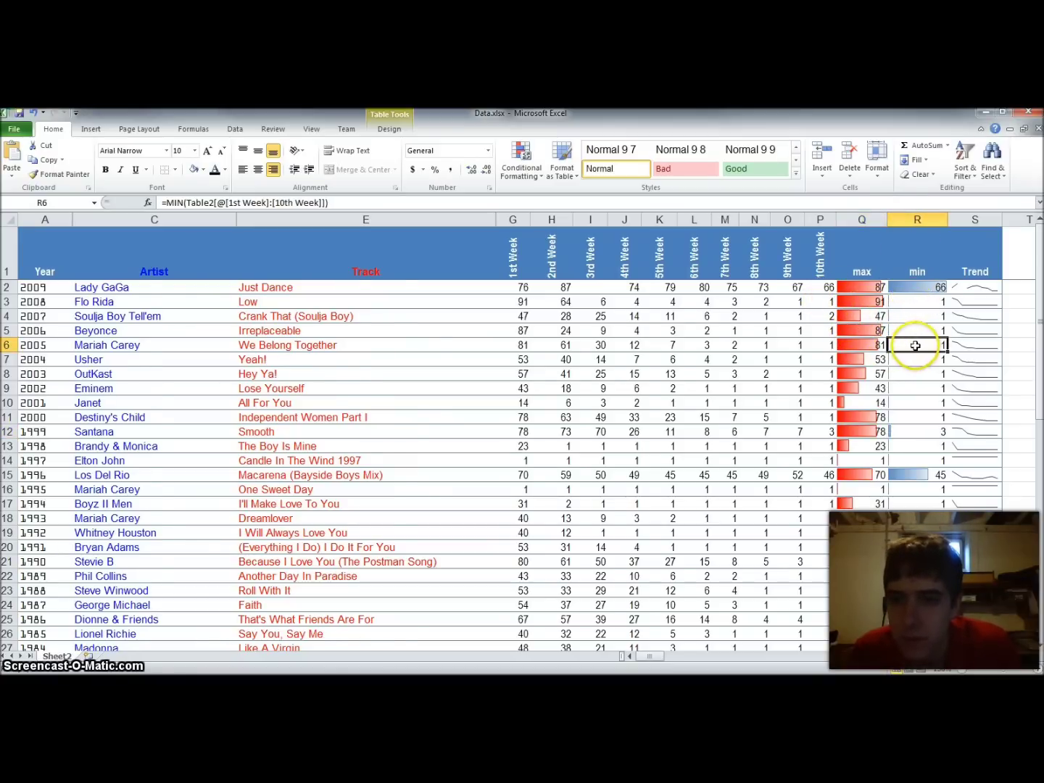
Select the Trend sparklines from S2 down to the last row.
{"action": "scroll", "coordinate": [915, 346], "scroll_direction": "down", "scroll_amount": 10}
{"action": "scroll", "coordinate": [914, 340], "scroll_direction": "up", "scroll_amount": 7}
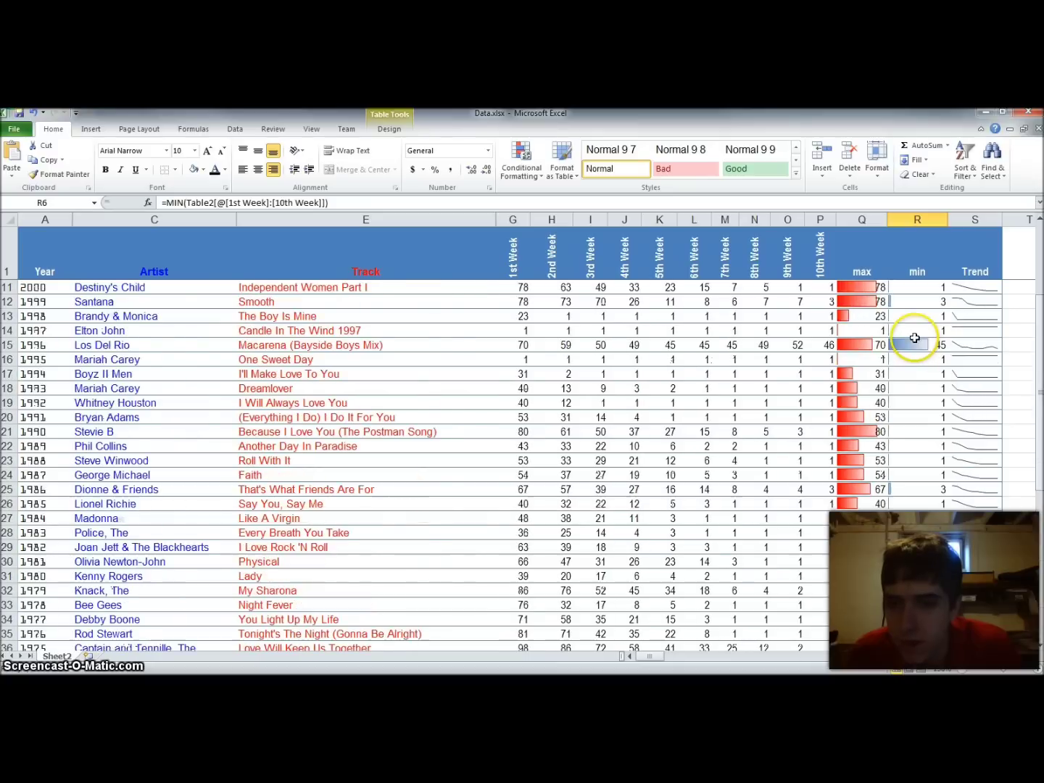
{"action": "scroll", "coordinate": [914, 338], "scroll_direction": "up", "scroll_amount": 3}
{"action": "left_click", "coordinate": [919, 299]}
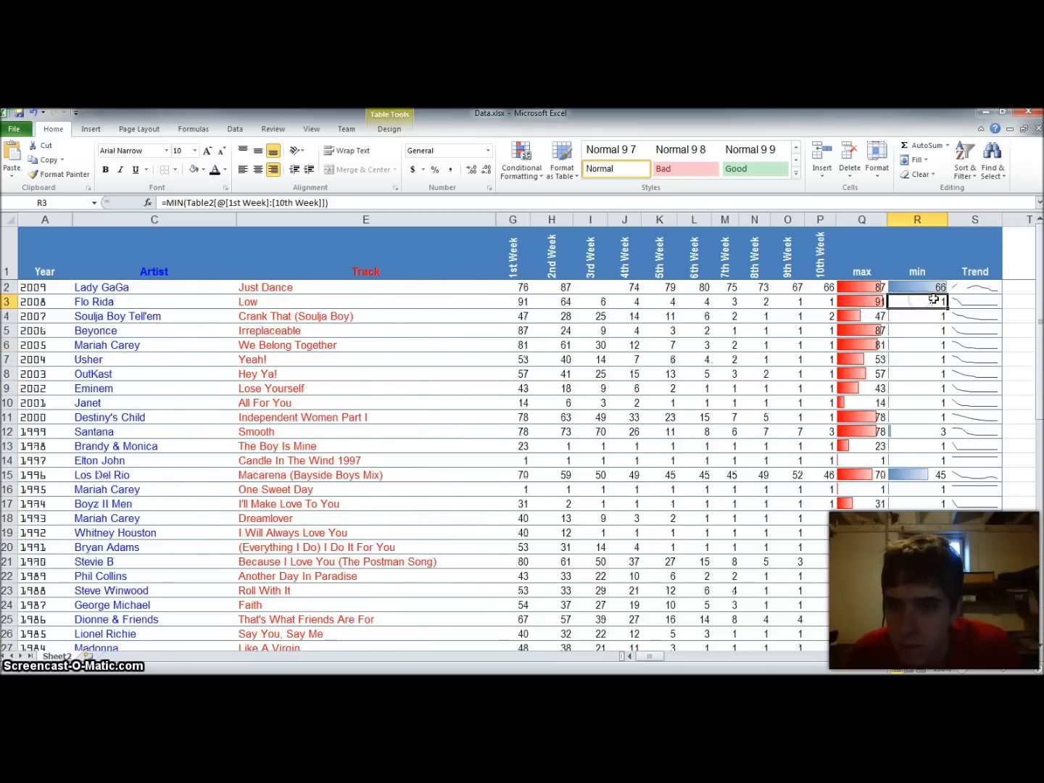
{"action": "left_click", "coordinate": [967, 234]}
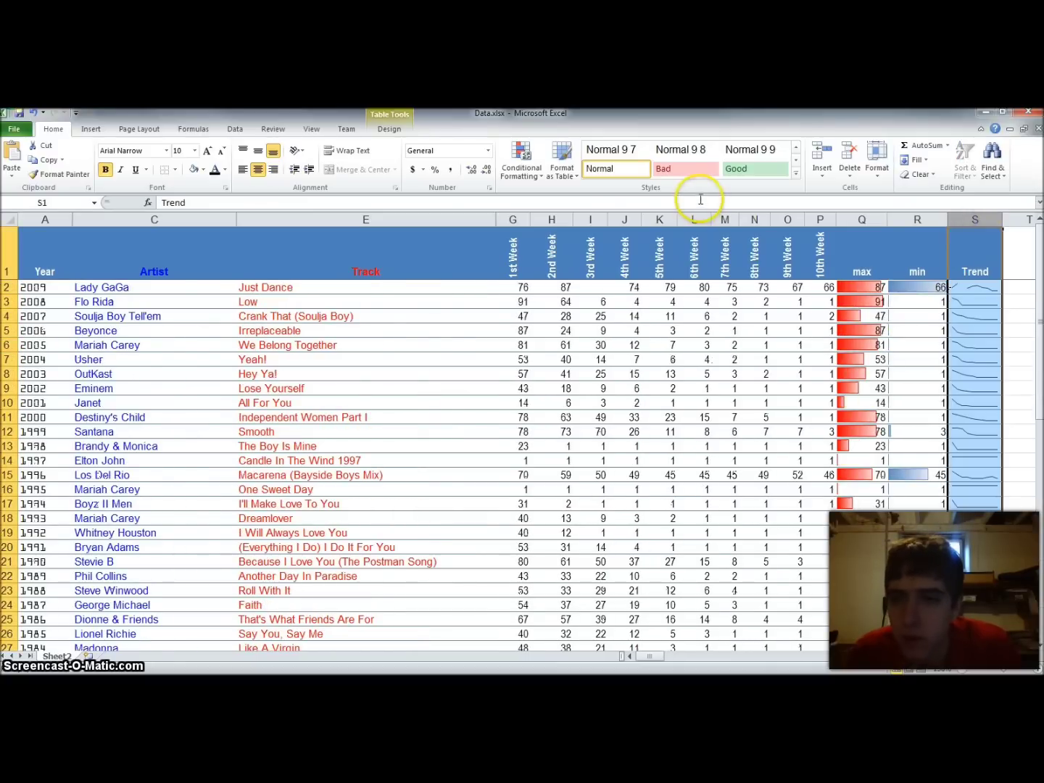
{"action": "left_click_drag", "start_coordinate": [975, 287], "coordinate": [966, 670]}
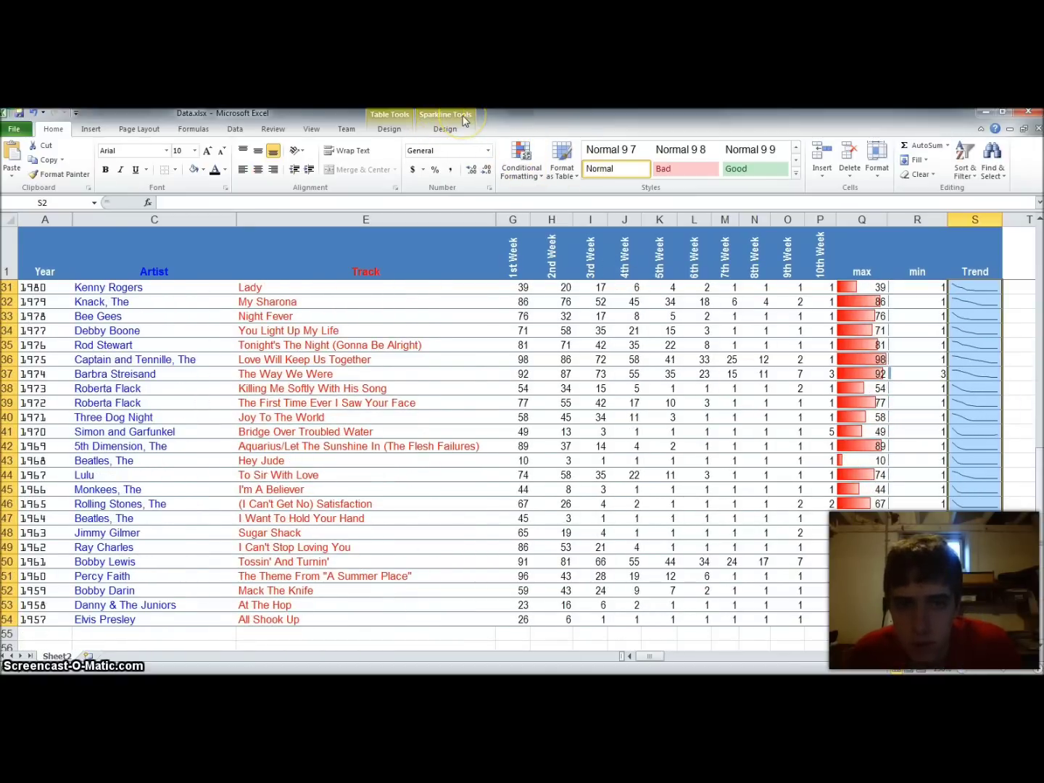
Try Column and Win/Loss sparkline types, then switch the Trend sparklines back to Line.
{"action": "left_click", "coordinate": [454, 131]}
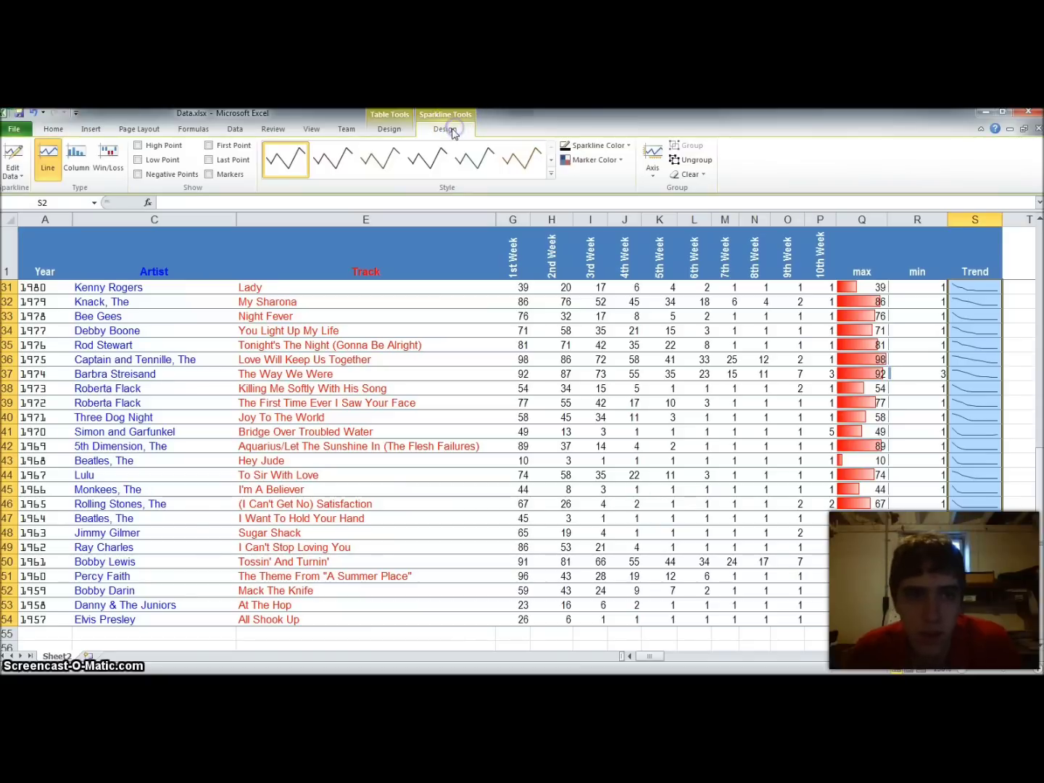
{"action": "left_click", "coordinate": [76, 173]}
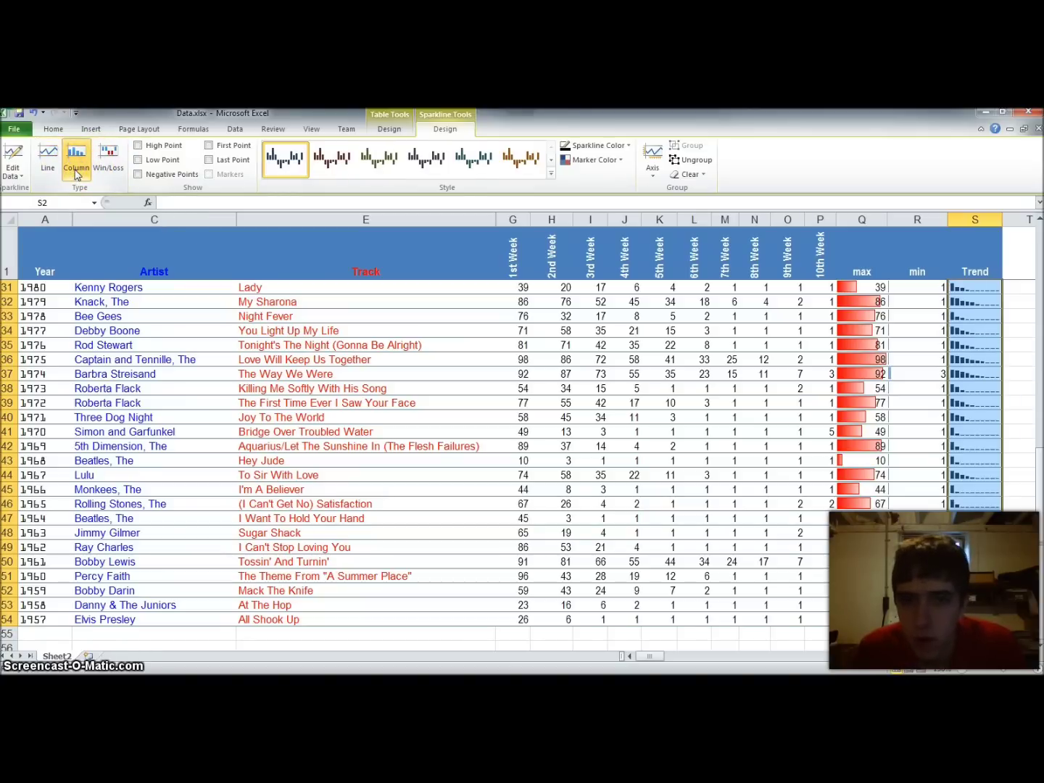
{"action": "scroll", "coordinate": [806, 355], "scroll_direction": "up", "scroll_amount": 10}
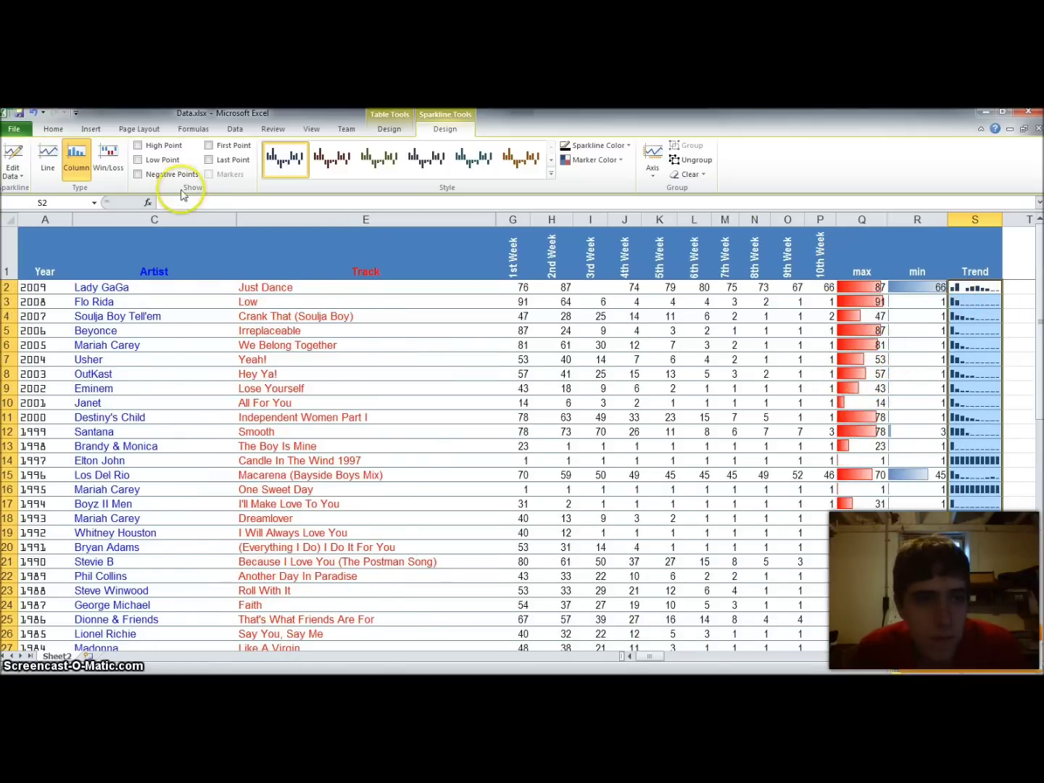
{"action": "left_click", "coordinate": [104, 162]}
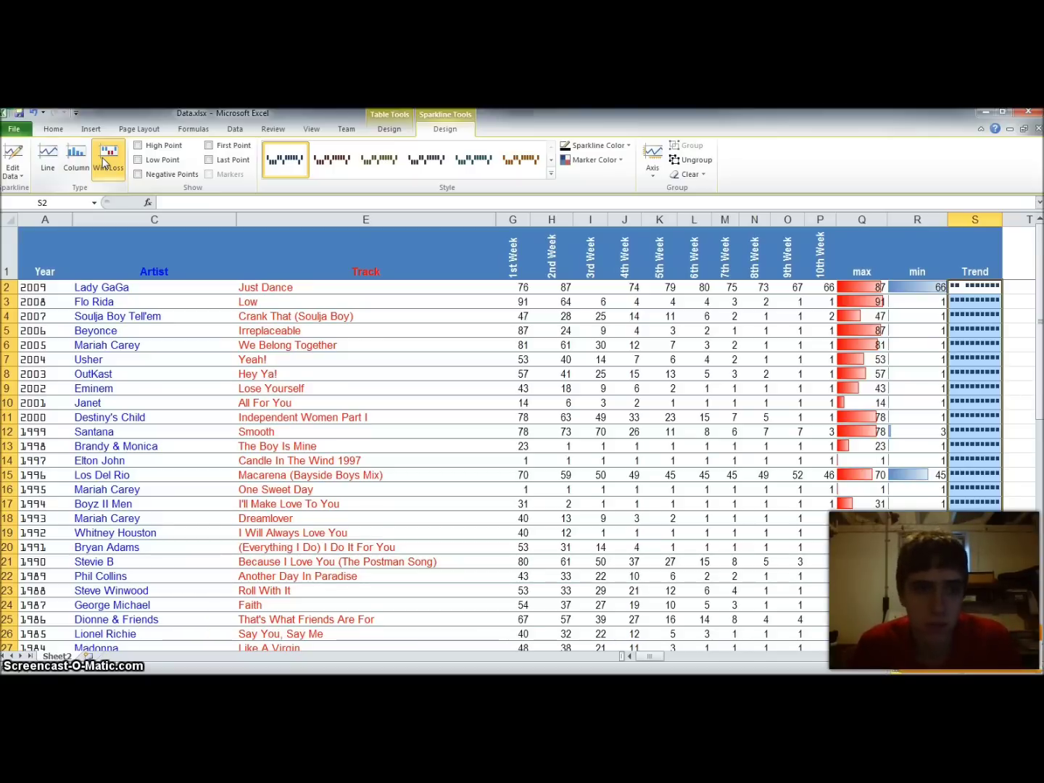
{"action": "left_click", "coordinate": [47, 166]}
{"action": "left_click", "coordinate": [171, 178]}
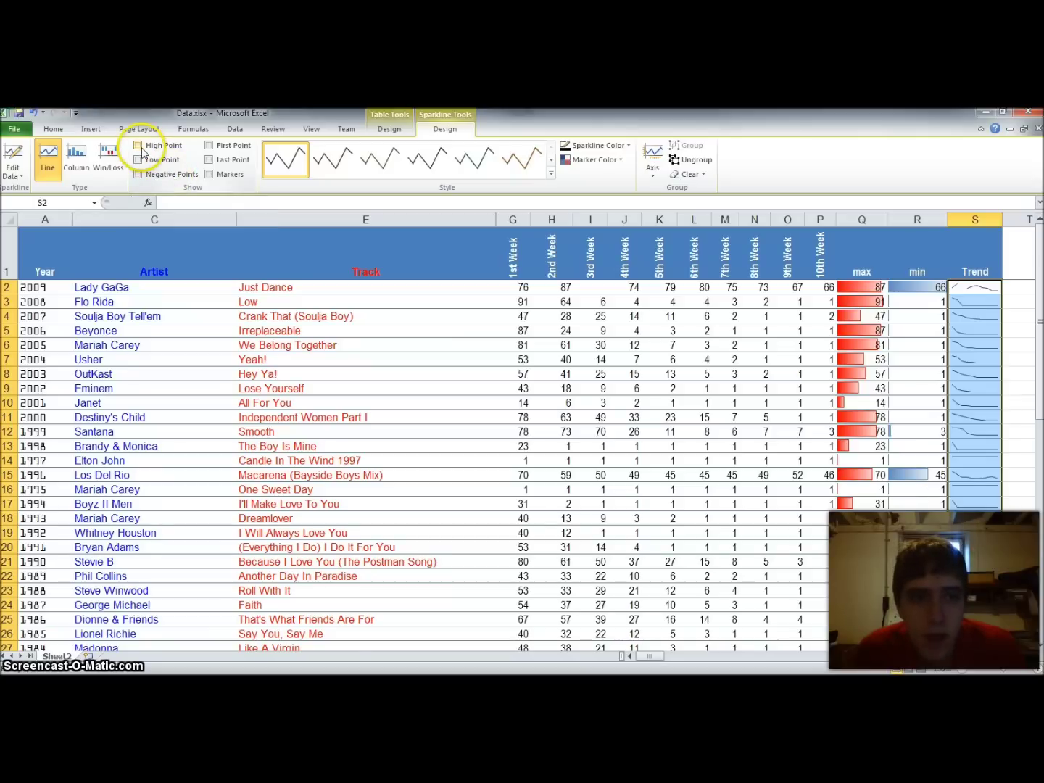
Turn on High Point and Low Point markers and compare S2's sparkline with its 87 peak and 66 value.
{"action": "left_click", "coordinate": [140, 161]}
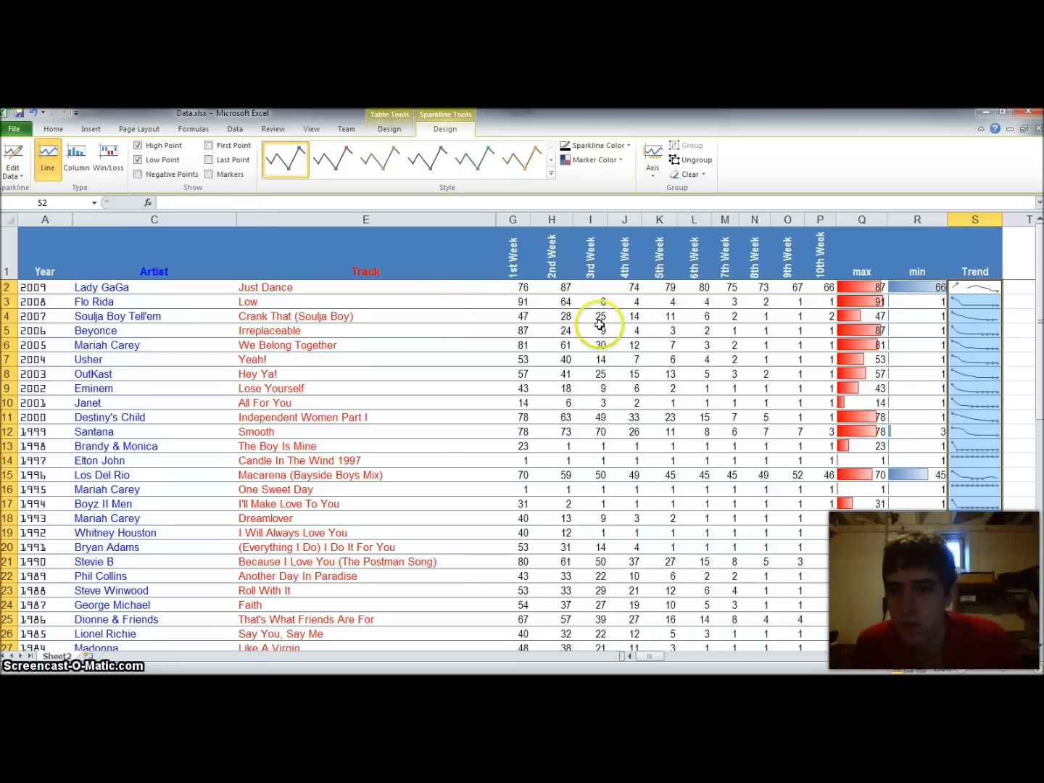
{"action": "left_click", "coordinate": [971, 289]}
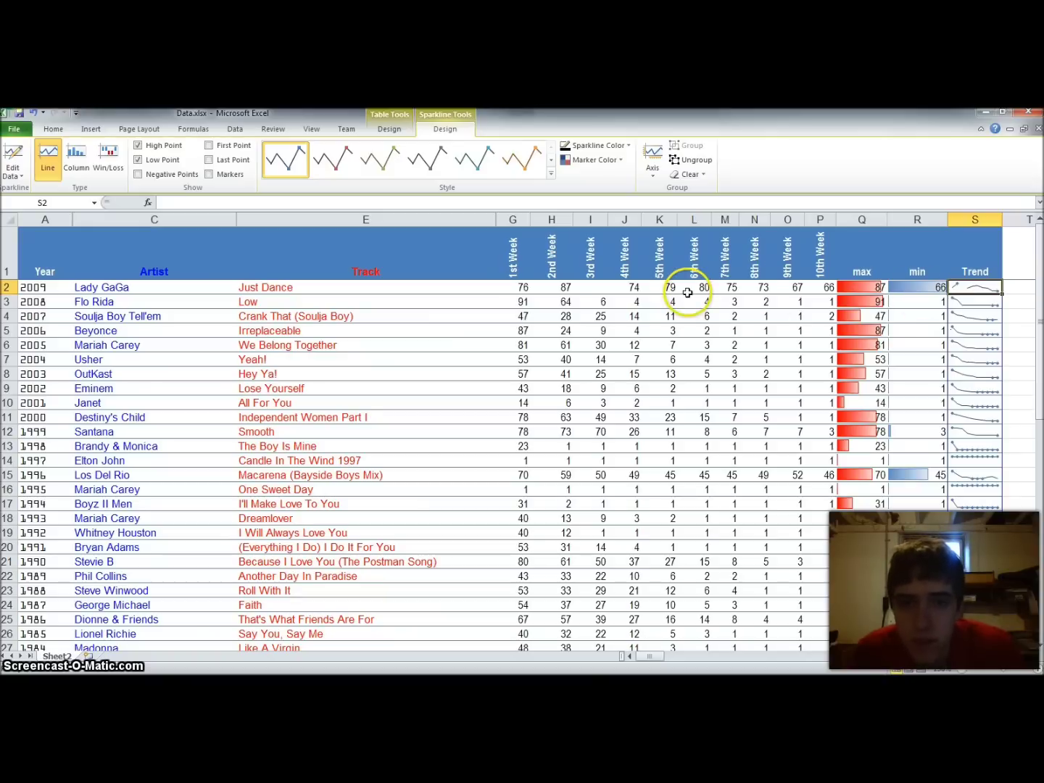
{"action": "left_click", "coordinate": [564, 287]}
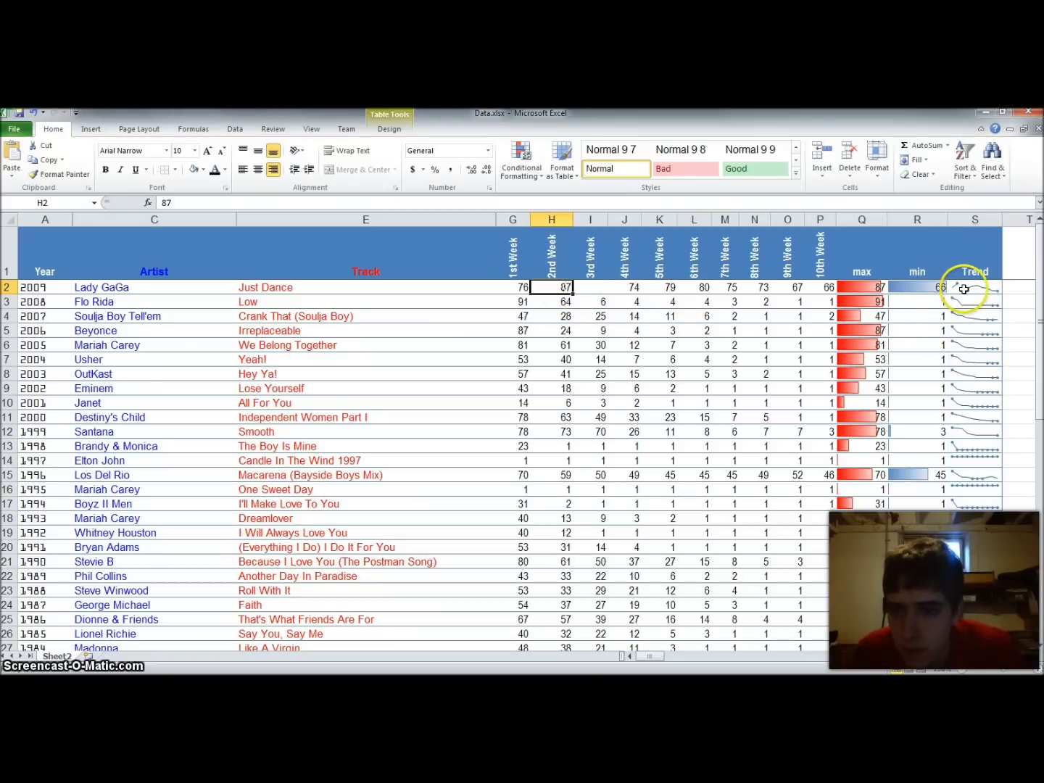
{"action": "left_click", "coordinate": [825, 285]}
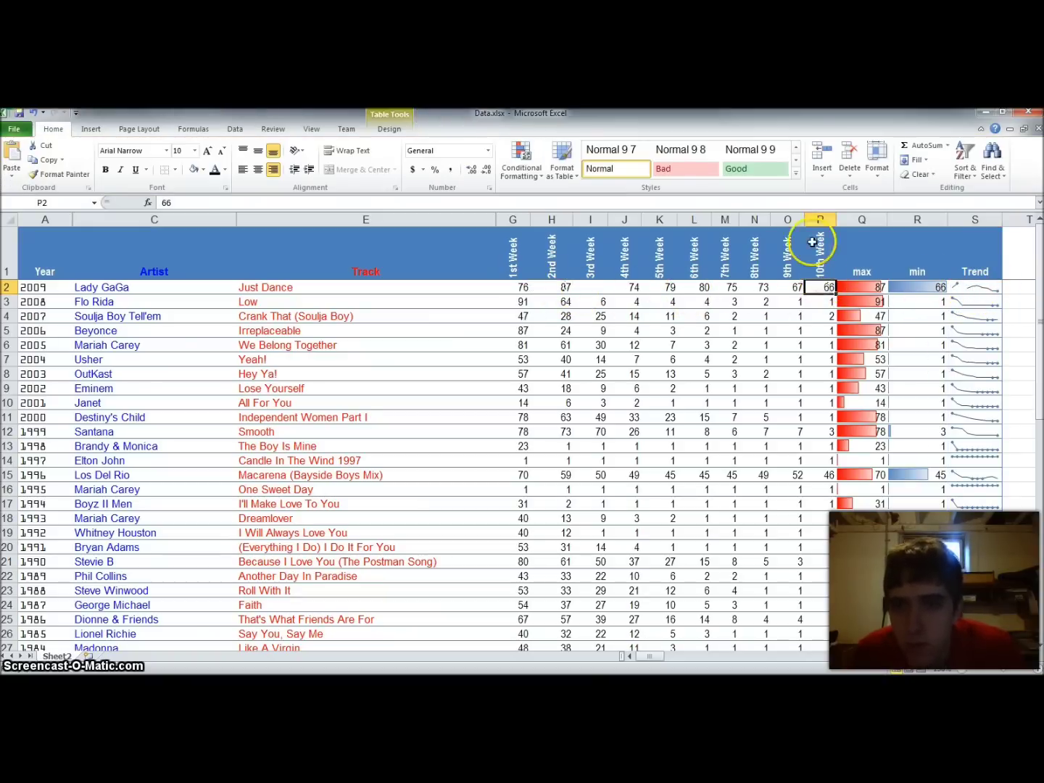
Compare the row 14 Candle In The Wind 1997 sparkline against its weekly values.
{"action": "left_click", "coordinate": [965, 459]}
{"action": "left_click", "coordinate": [9, 460]}
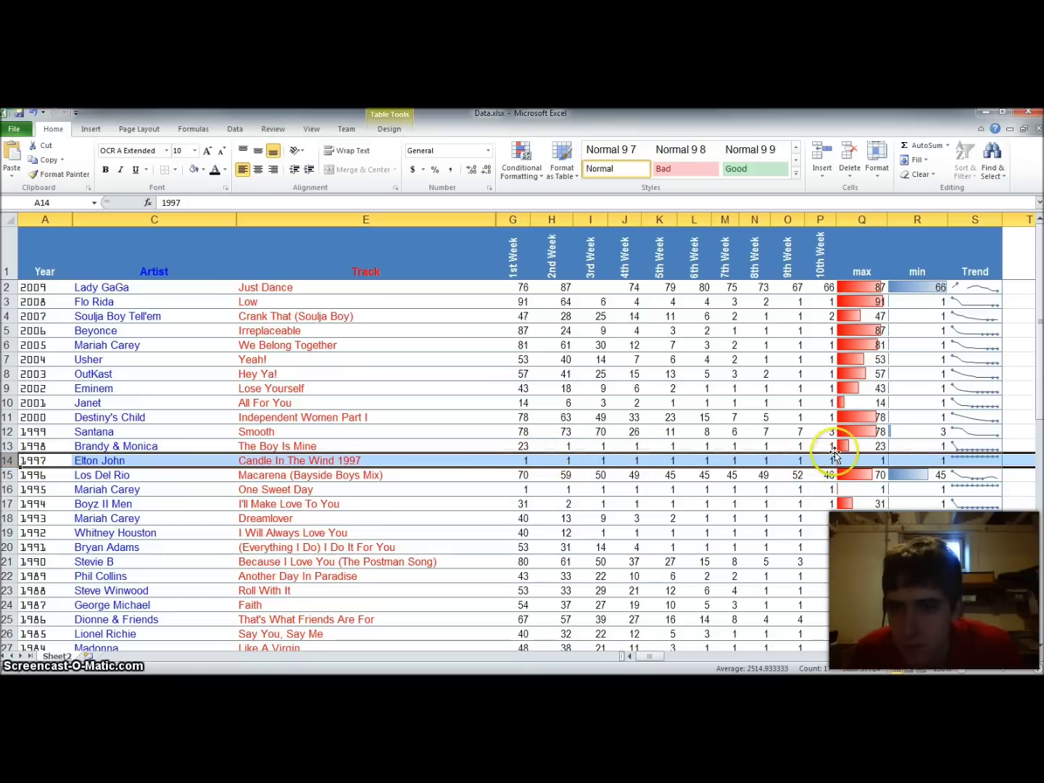
{"action": "left_click", "coordinate": [981, 456]}
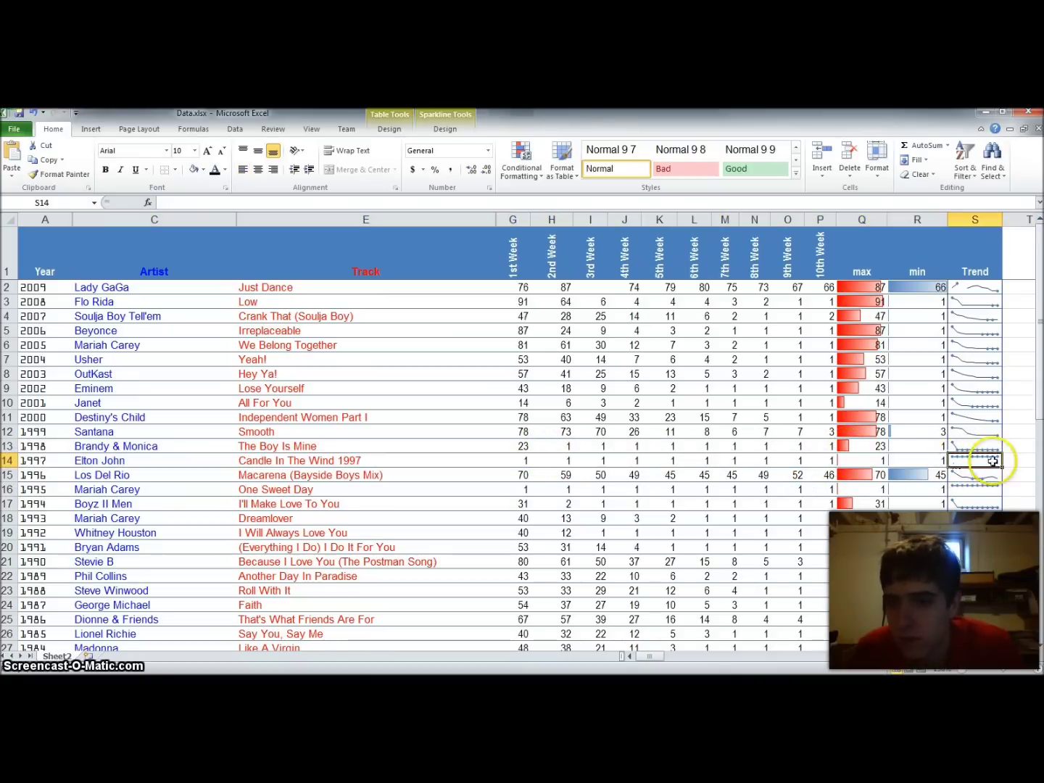
{"action": "scroll", "coordinate": [938, 423], "scroll_direction": "down", "scroll_amount": 13}
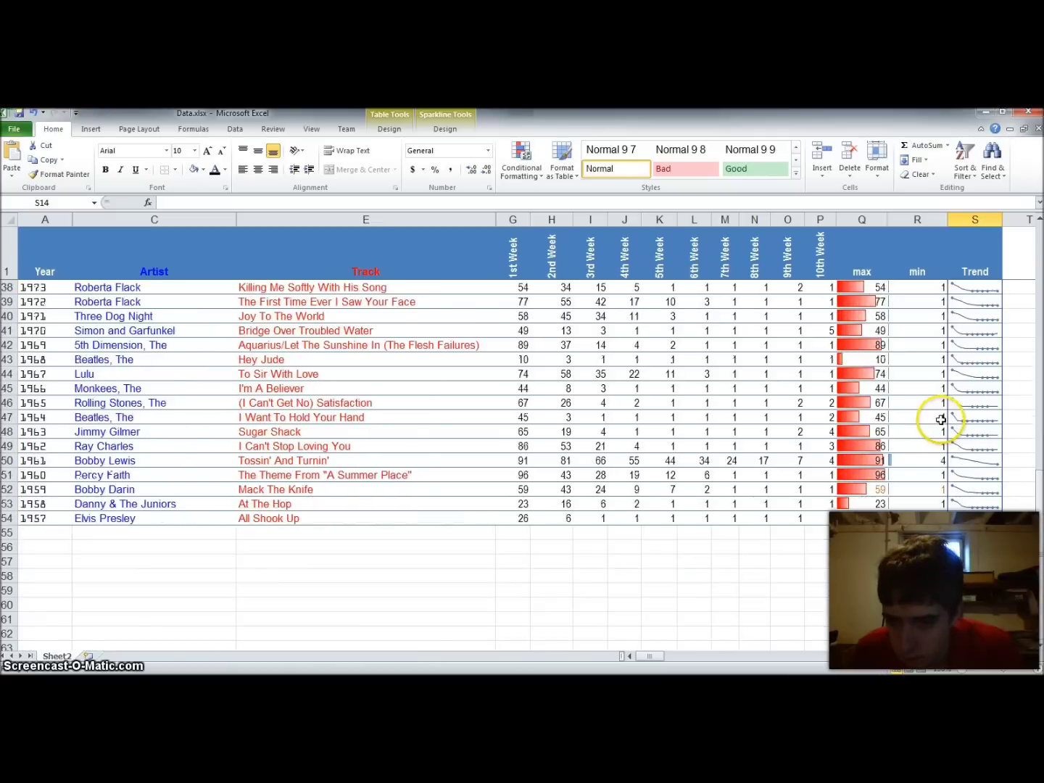
{"action": "scroll", "coordinate": [940, 420], "scroll_direction": "up", "scroll_amount": 13}
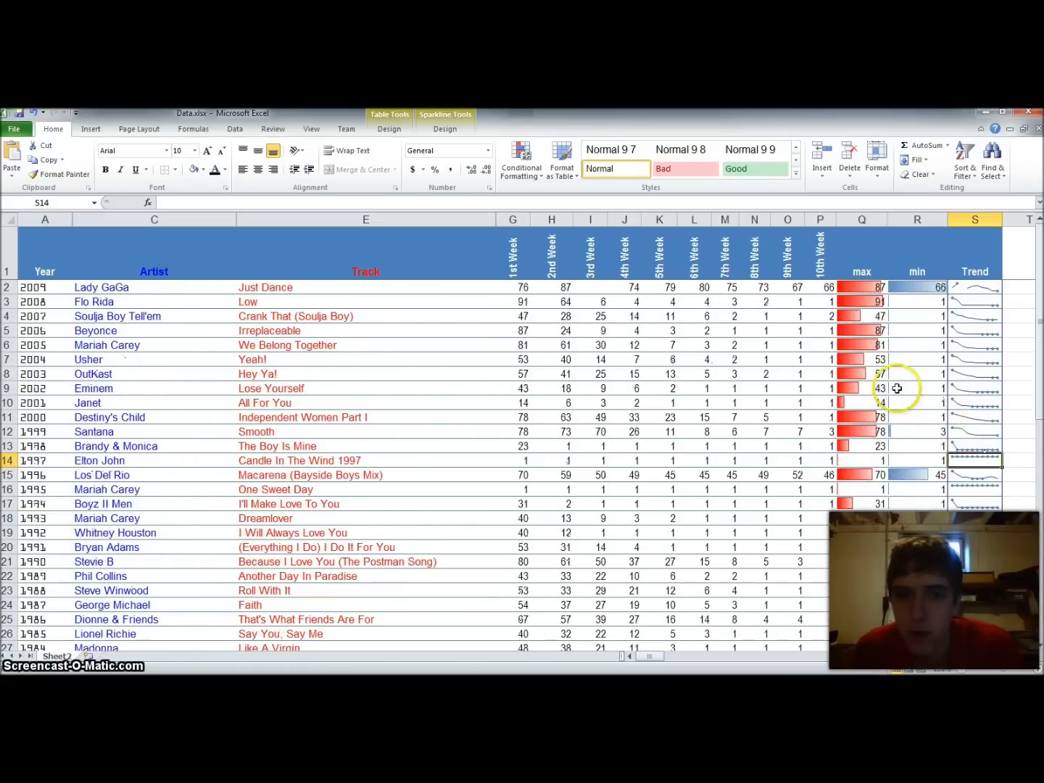